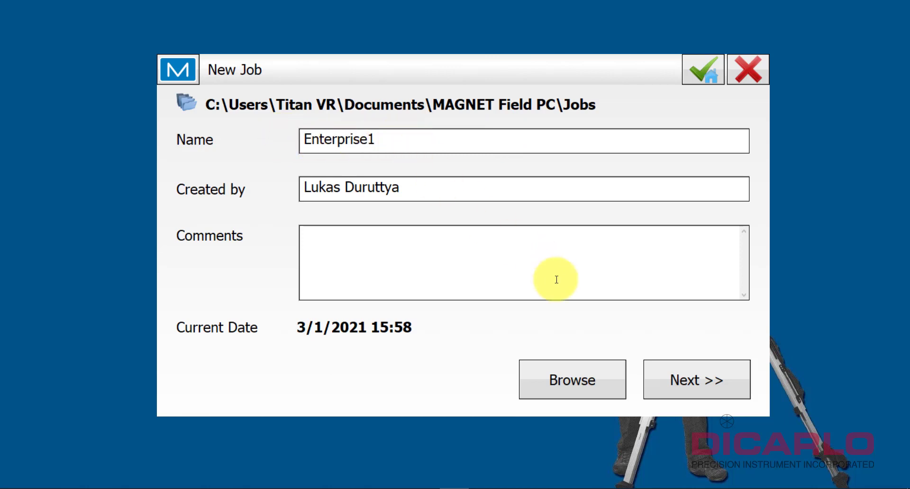
Accept the New Job wizard for Enterprise1 with default configuration, units, display and alarm settings.
{"action": "left_click", "coordinate": [676, 370]}
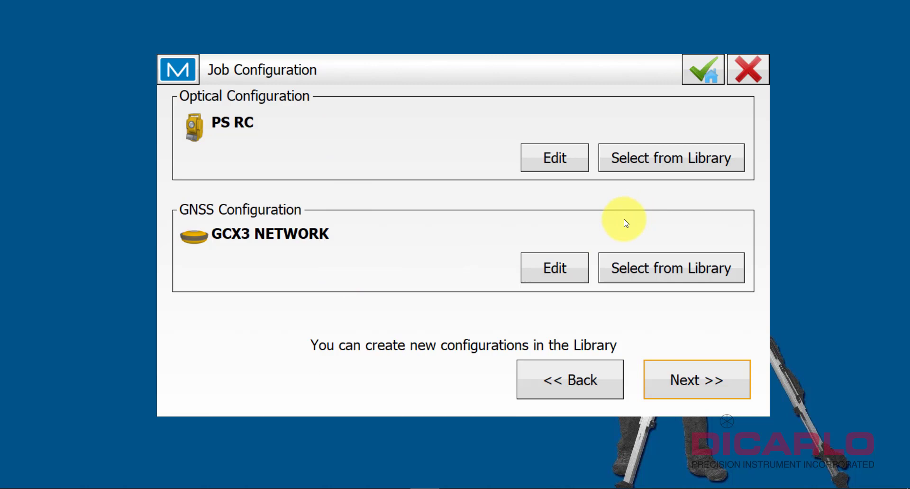
{"action": "left_click", "coordinate": [693, 379]}
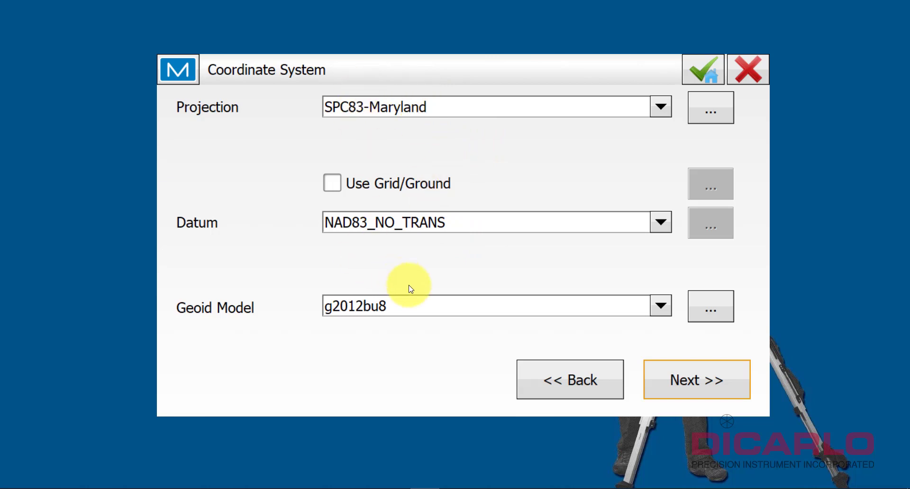
{"action": "left_click", "coordinate": [674, 374]}
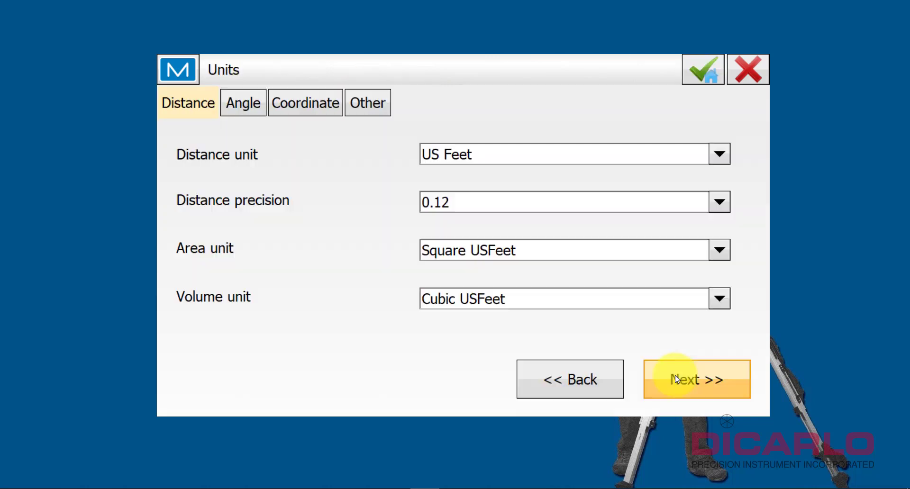
{"action": "left_click", "coordinate": [674, 379]}
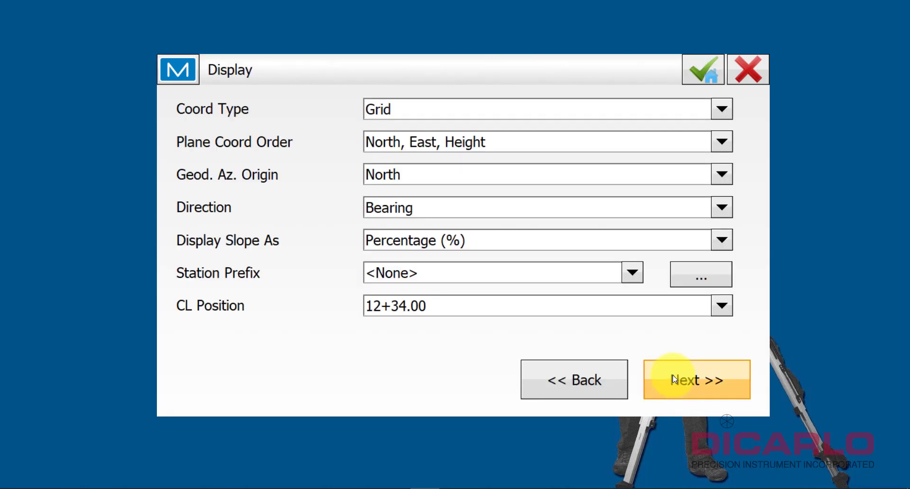
{"action": "left_click", "coordinate": [674, 383]}
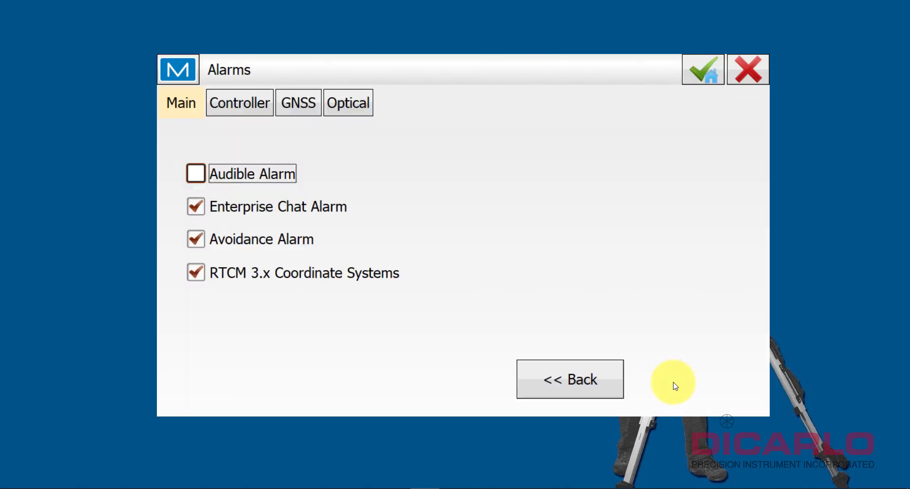
{"action": "left_click", "coordinate": [701, 70]}
{"action": "left_click", "coordinate": [467, 387]}
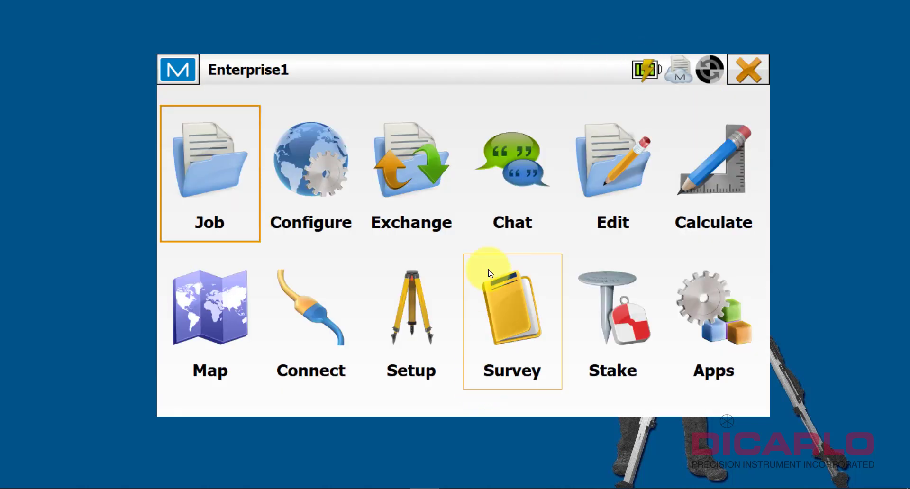
{"action": "left_click", "coordinate": [625, 157]}
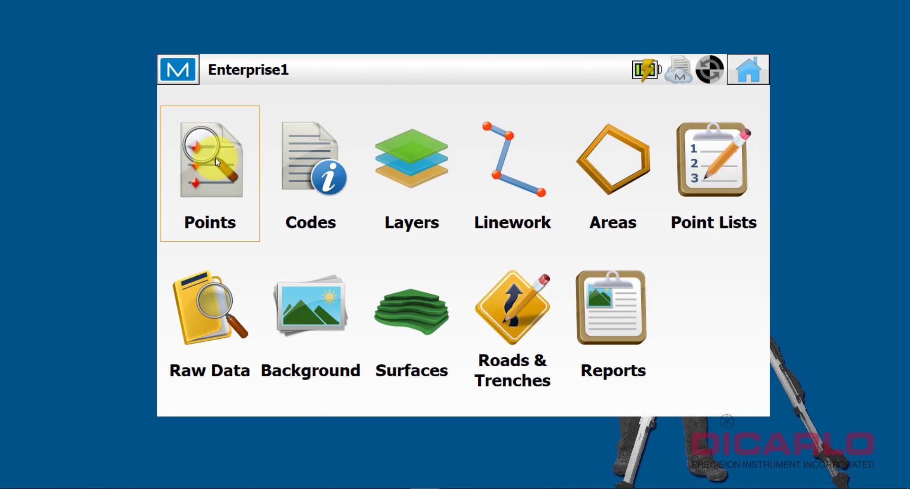
{"action": "left_click", "coordinate": [215, 157]}
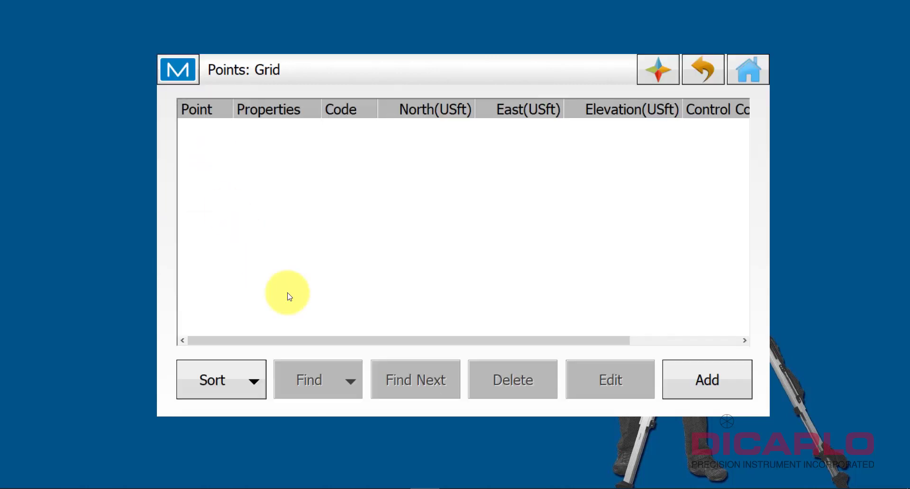
{"action": "left_click", "coordinate": [748, 71]}
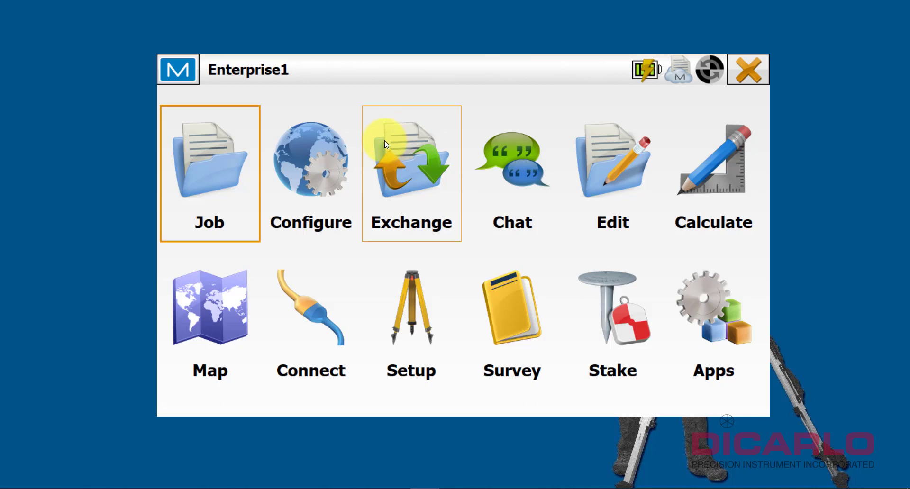
Start a file import of Points data in Topcon Text Custom format.
{"action": "left_click", "coordinate": [407, 164]}
{"action": "left_click", "coordinate": [521, 179]}
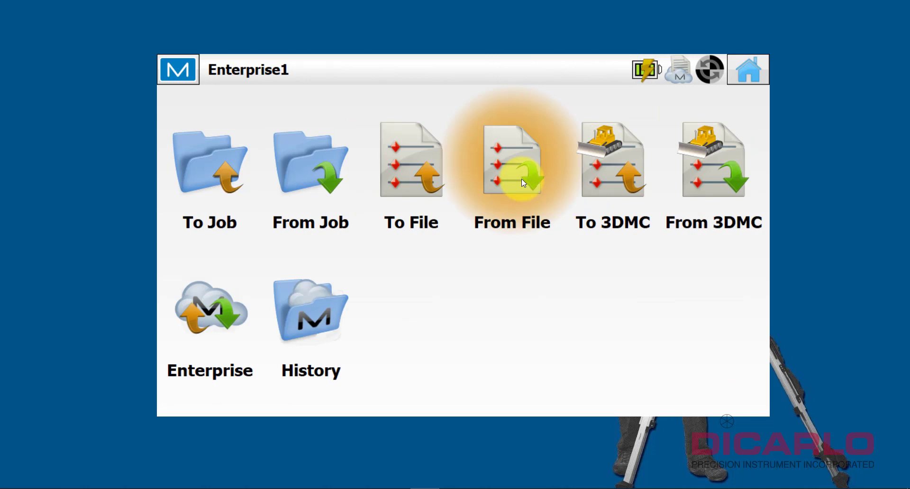
{"action": "left_click", "coordinate": [282, 98]}
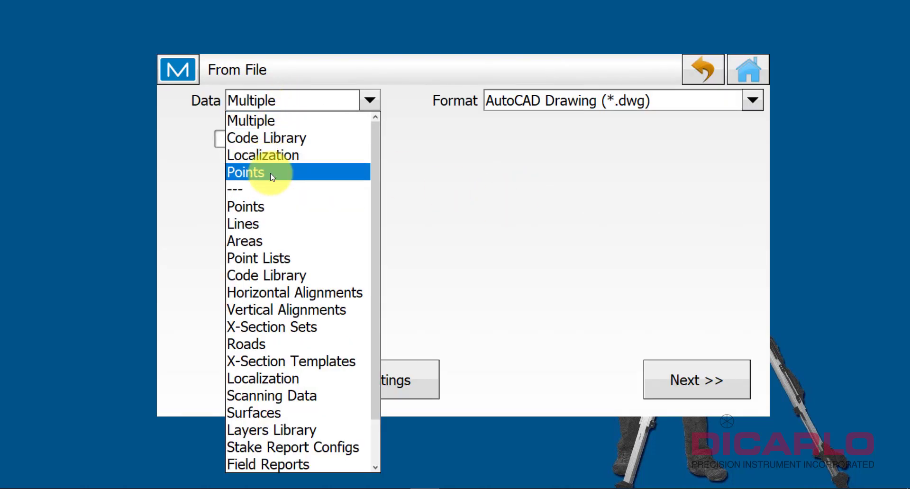
{"action": "left_click", "coordinate": [287, 170]}
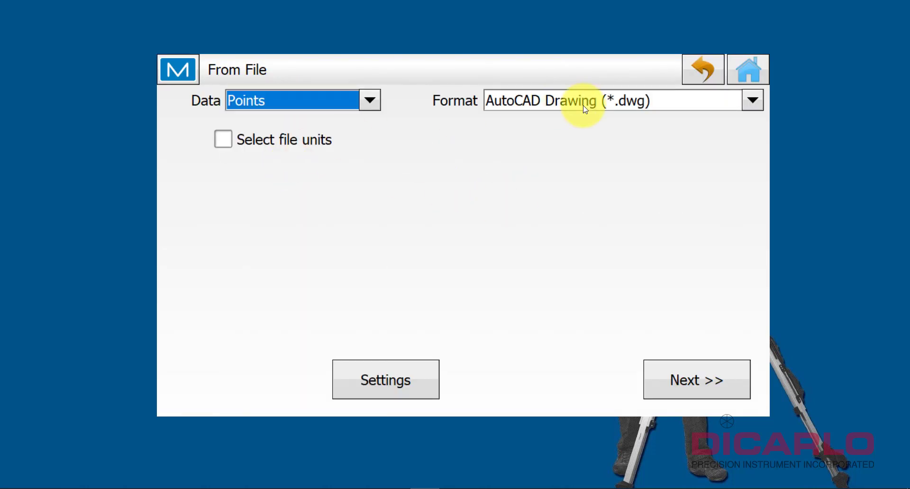
{"action": "left_click", "coordinate": [631, 101]}
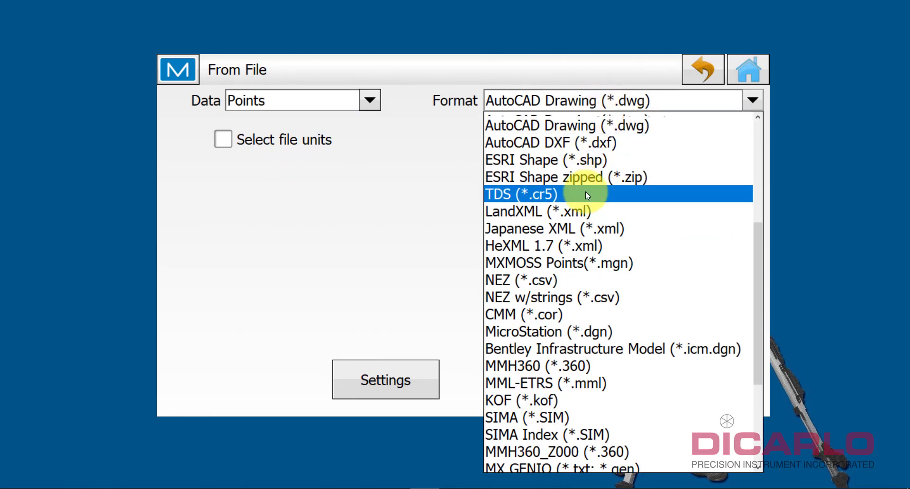
{"action": "scroll", "coordinate": [586, 192], "scroll_direction": "up", "scroll_amount": 5}
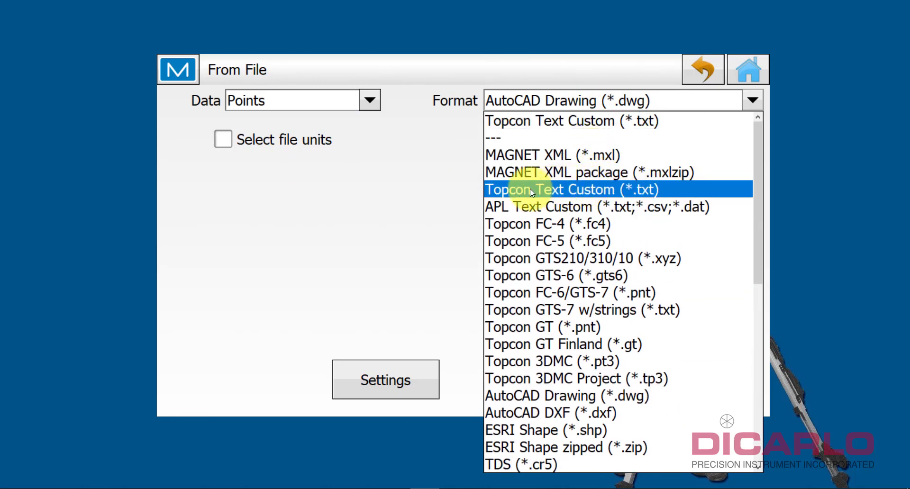
{"action": "left_click", "coordinate": [530, 189]}
{"action": "left_click", "coordinate": [691, 382]}
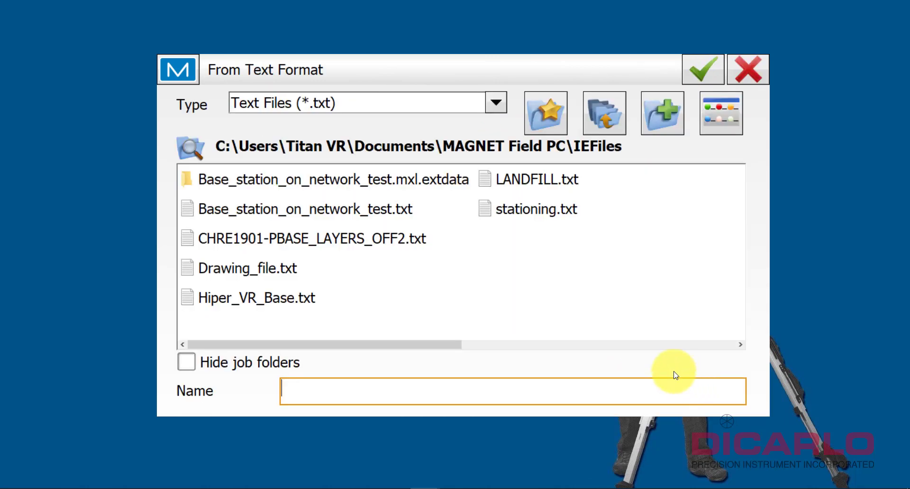
Import LANDFILL.txt as comma-delimited points, bringing in 20 points.
{"action": "left_click", "coordinate": [517, 185]}
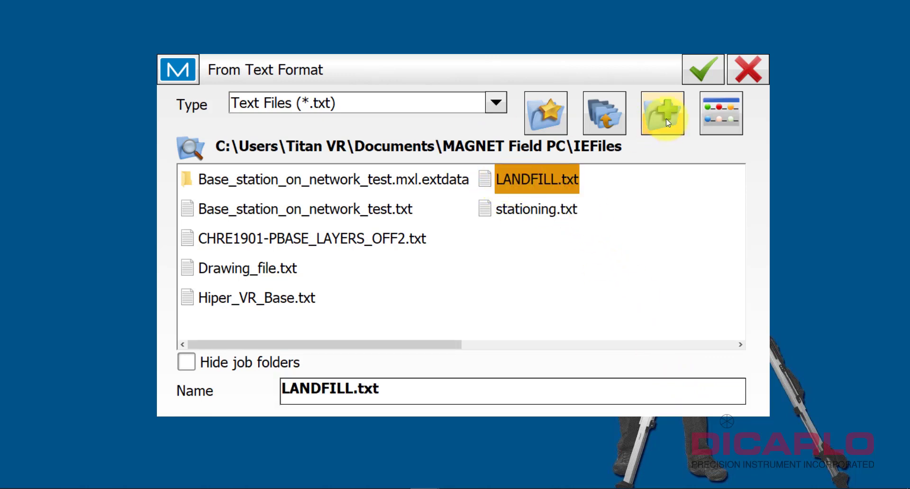
{"action": "left_click", "coordinate": [697, 70]}
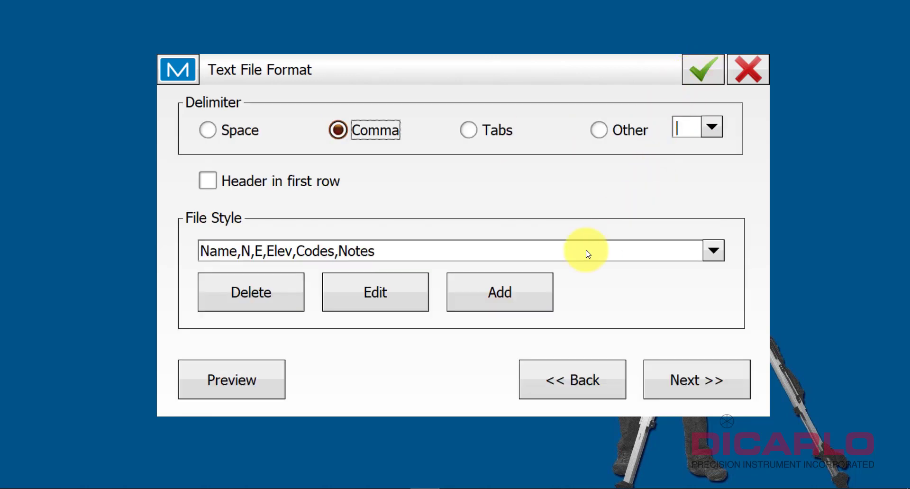
{"action": "left_click", "coordinate": [683, 379]}
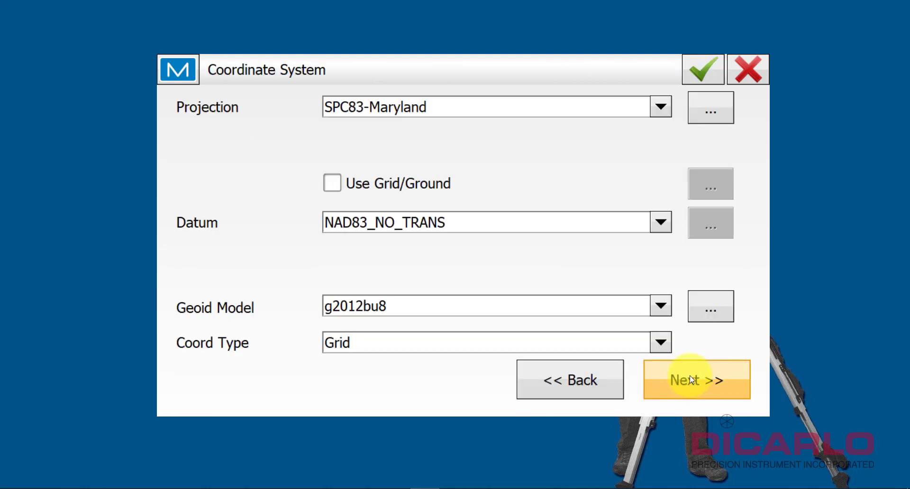
{"action": "left_click", "coordinate": [690, 379]}
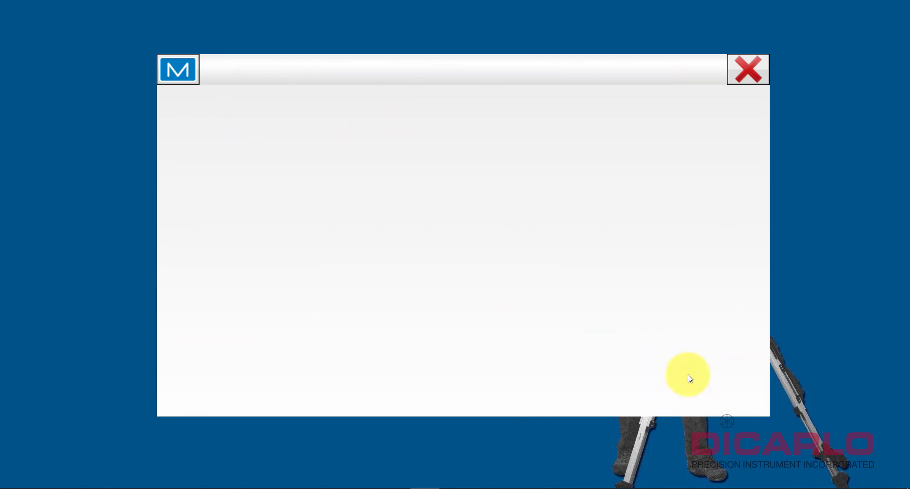
{"action": "left_click", "coordinate": [463, 378]}
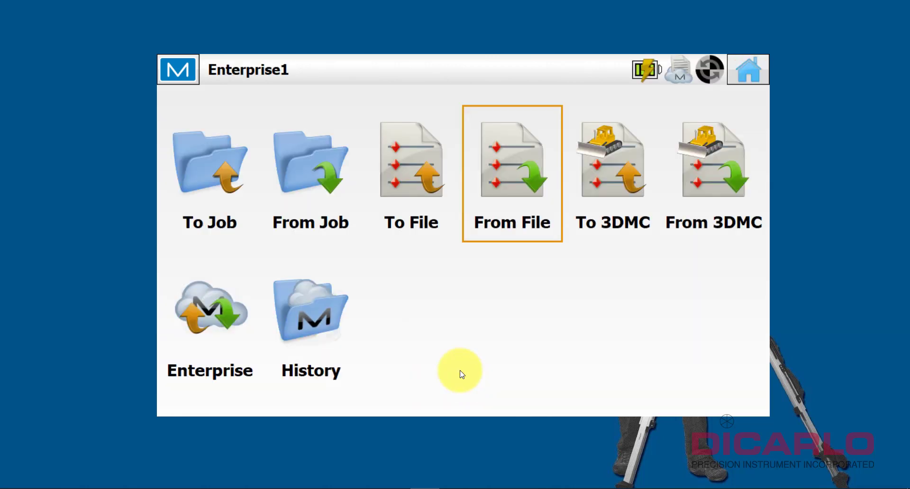
Open the job map and pan over Naylor Mill Rd imagery to inspect points 100–119.
{"action": "left_click", "coordinate": [749, 71]}
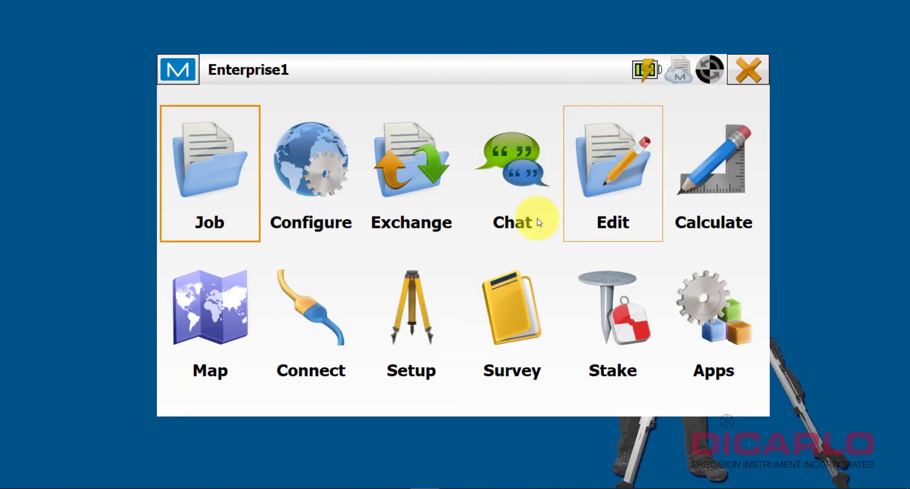
{"action": "left_click", "coordinate": [218, 323]}
{"action": "scroll", "coordinate": [299, 334], "scroll_direction": "up", "scroll_amount": 5}
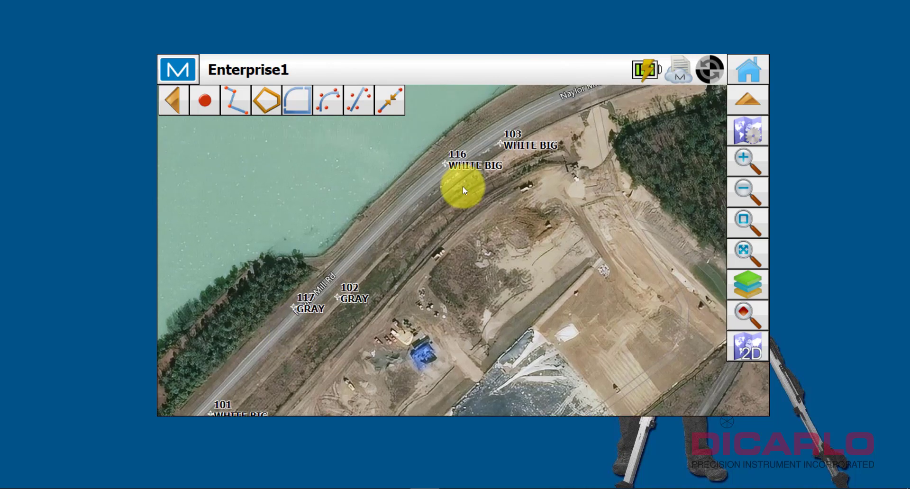
{"action": "left_click_drag", "start_coordinate": [462, 188], "coordinate": [464, 253]}
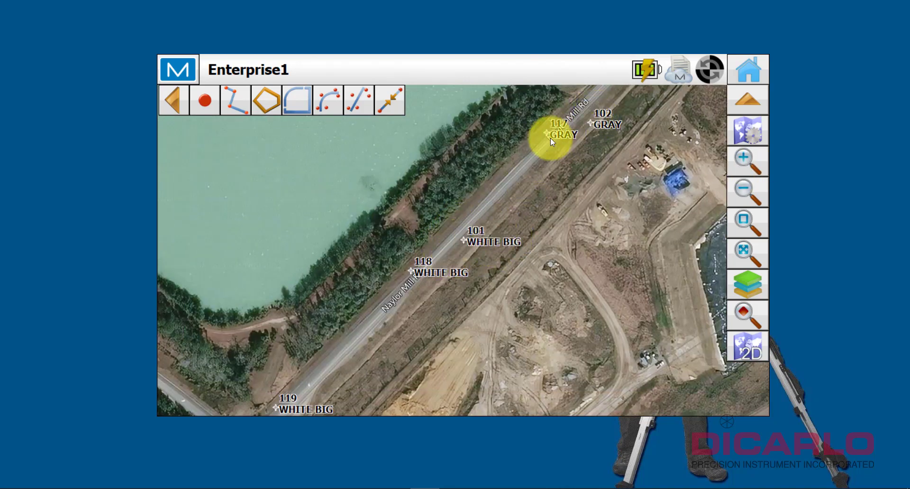
{"action": "left_click_drag", "start_coordinate": [551, 137], "coordinate": [499, 168]}
{"action": "scroll", "coordinate": [520, 198], "scroll_direction": "down", "scroll_amount": 2}
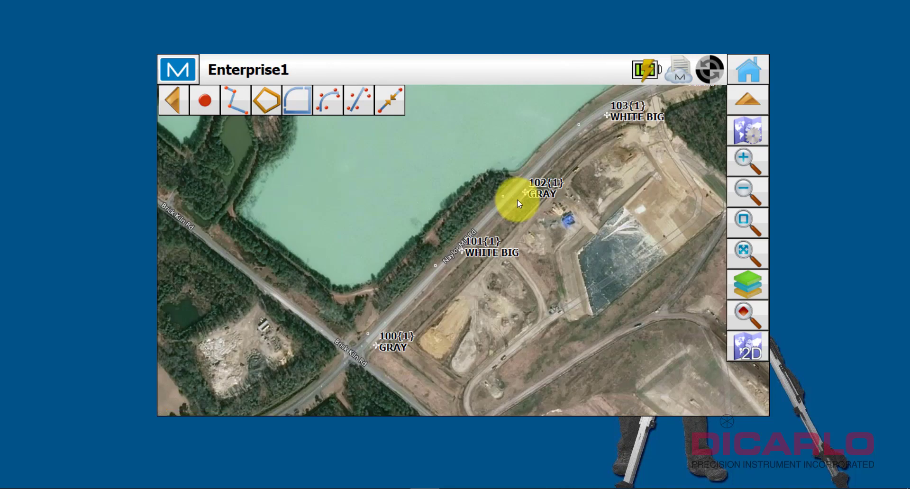
{"action": "scroll", "coordinate": [516, 200], "scroll_direction": "down", "scroll_amount": 2}
{"action": "left_click_drag", "start_coordinate": [578, 178], "coordinate": [391, 247]}
{"action": "left_click_drag", "start_coordinate": [556, 161], "coordinate": [553, 166]}
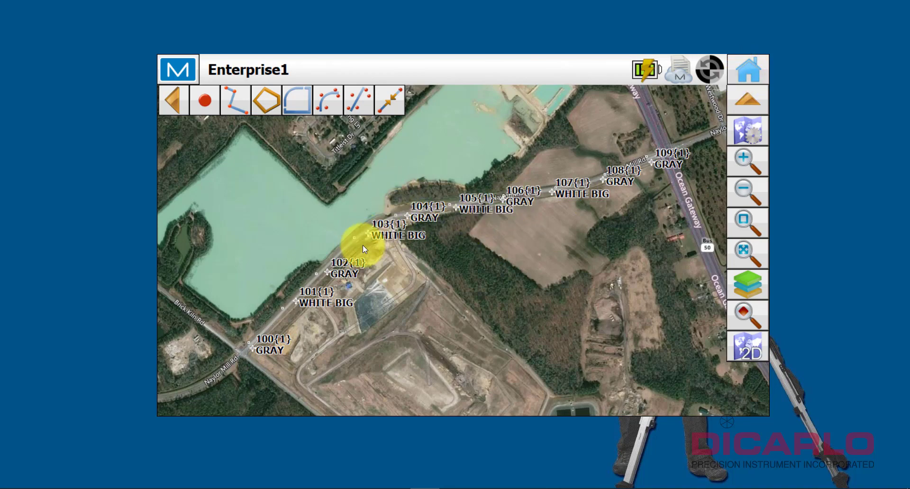
{"action": "scroll", "coordinate": [363, 246], "scroll_direction": "up", "scroll_amount": 4}
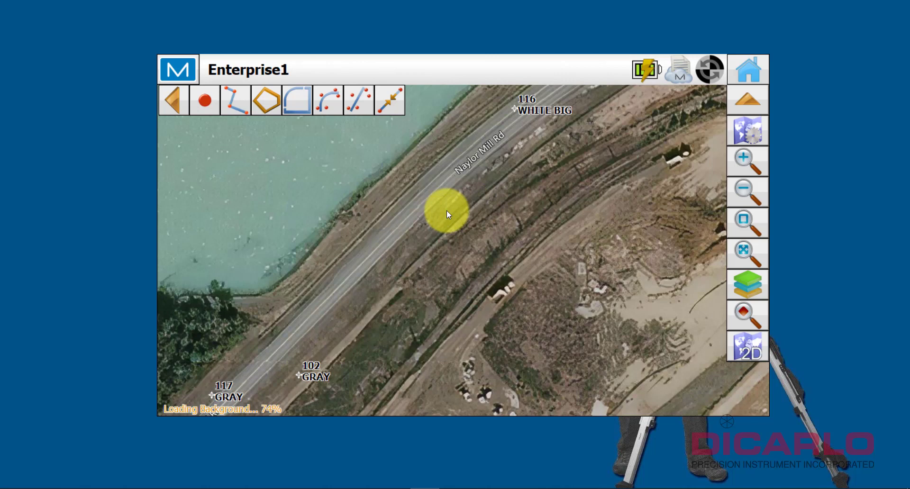
Create point 120 on Naylor Mill Rd from the map and code it EP.
{"action": "right_click", "coordinate": [433, 193]}
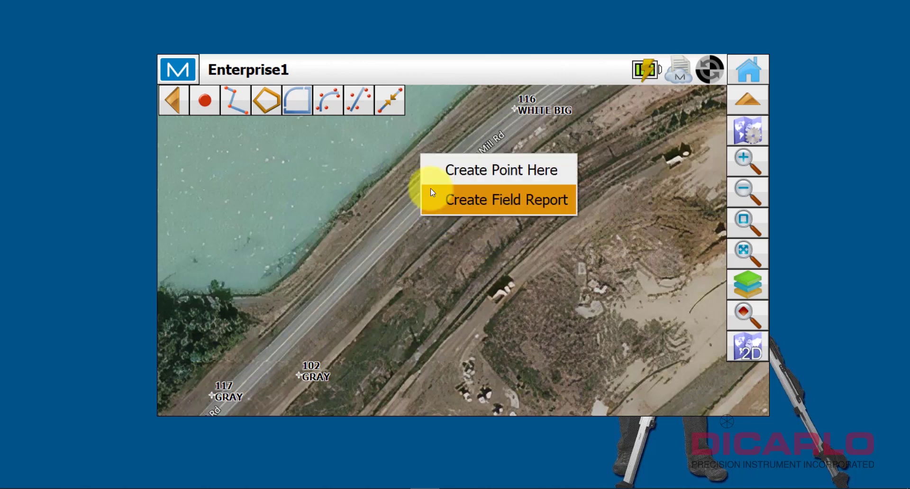
{"action": "left_click", "coordinate": [405, 210]}
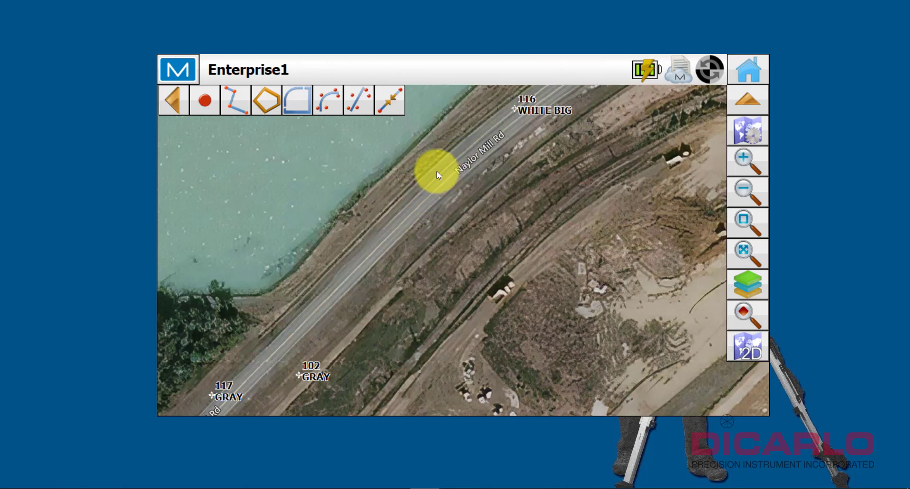
{"action": "right_click", "coordinate": [426, 179]}
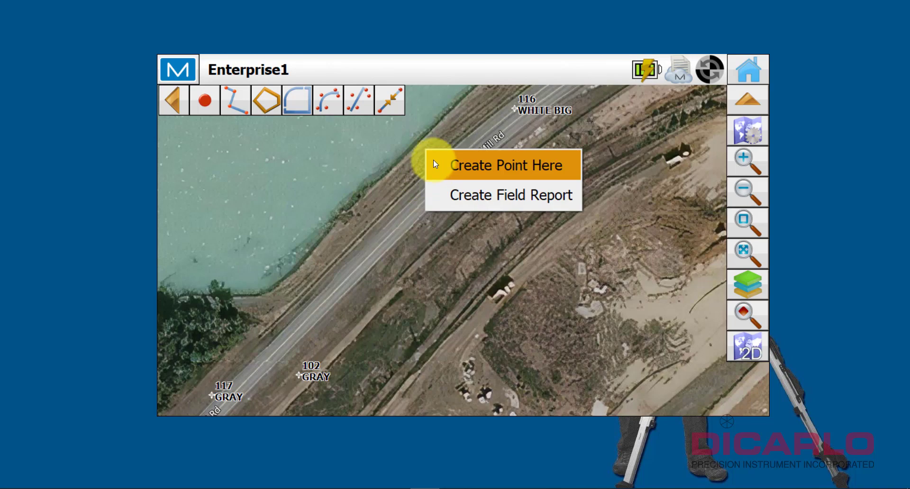
{"action": "left_click", "coordinate": [503, 164]}
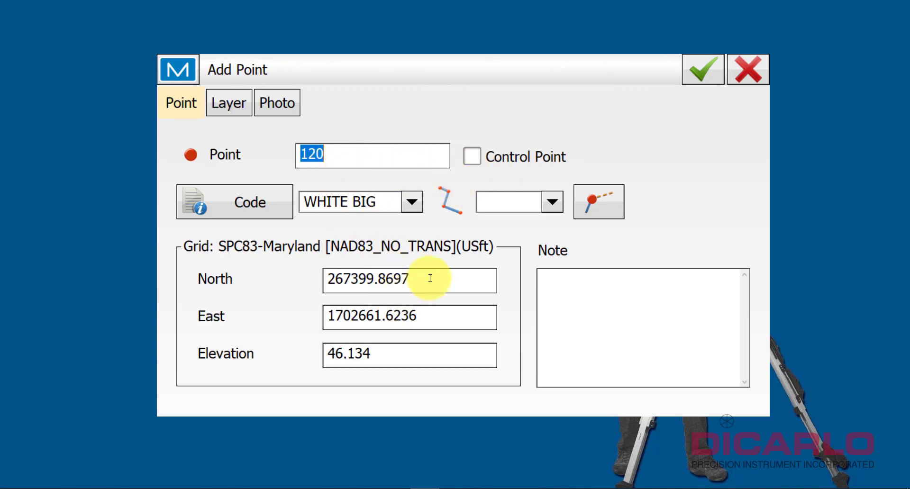
{"action": "left_click", "coordinate": [393, 202]}
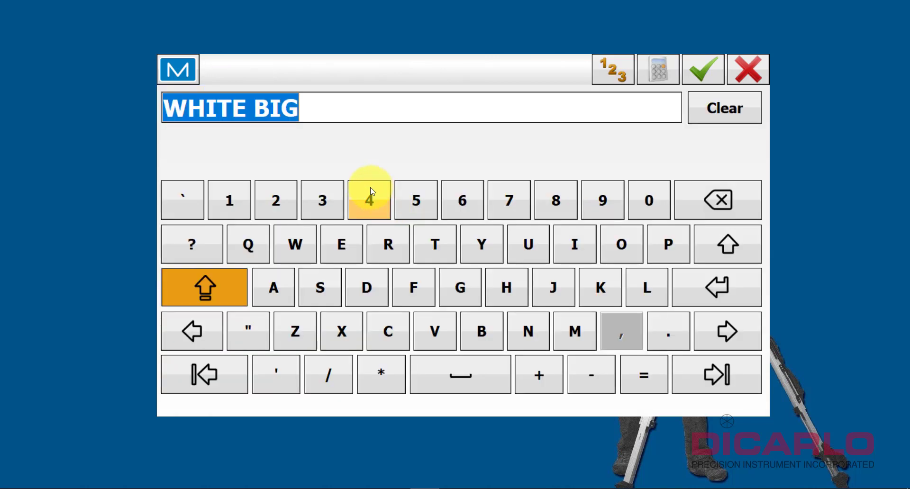
{"action": "type", "text": "ep"}
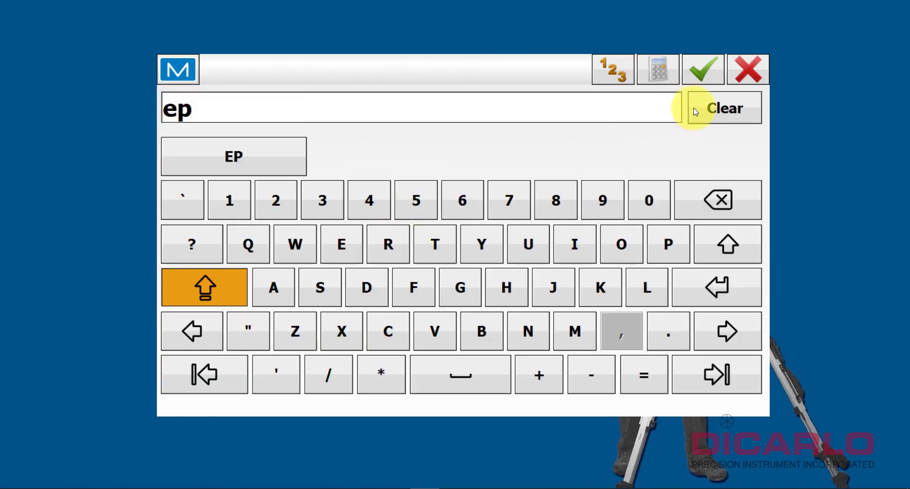
{"action": "left_click", "coordinate": [702, 69]}
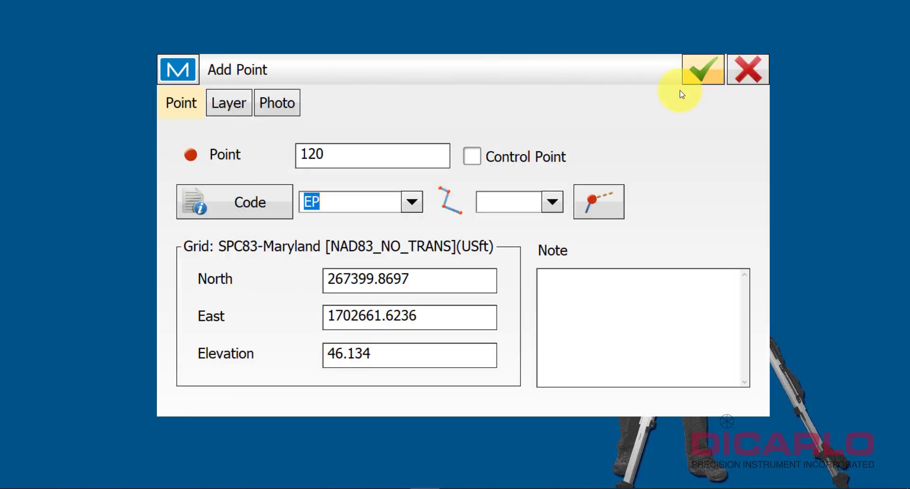
{"action": "left_click", "coordinate": [703, 67]}
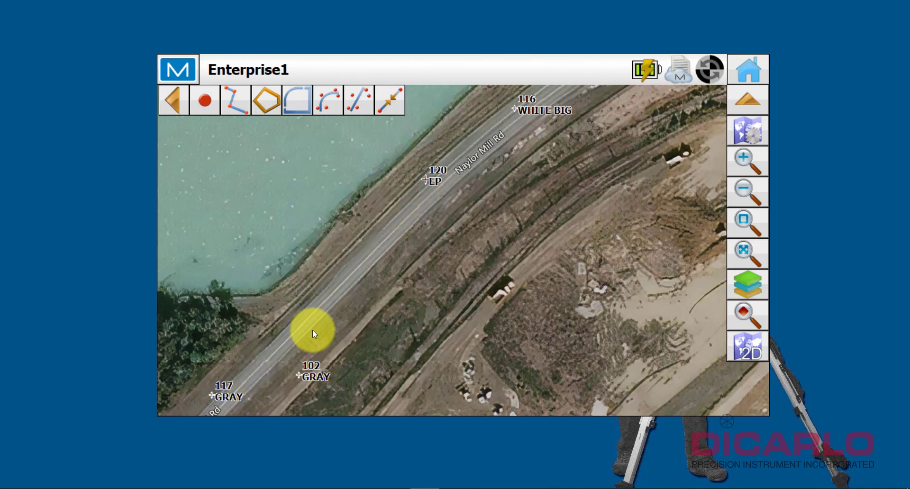
Add point 121 coded EP on the road, then return to the main menu.
{"action": "right_click", "coordinate": [312, 328]}
{"action": "left_click", "coordinate": [355, 320]}
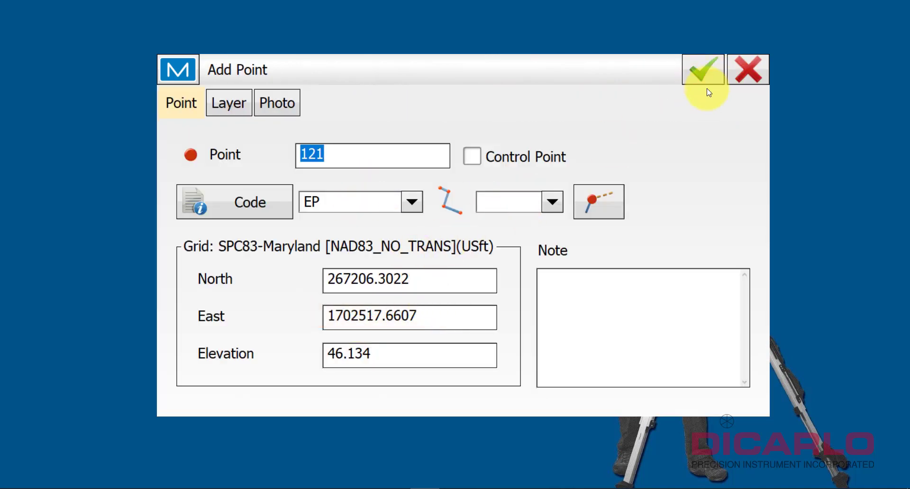
{"action": "left_click", "coordinate": [704, 69]}
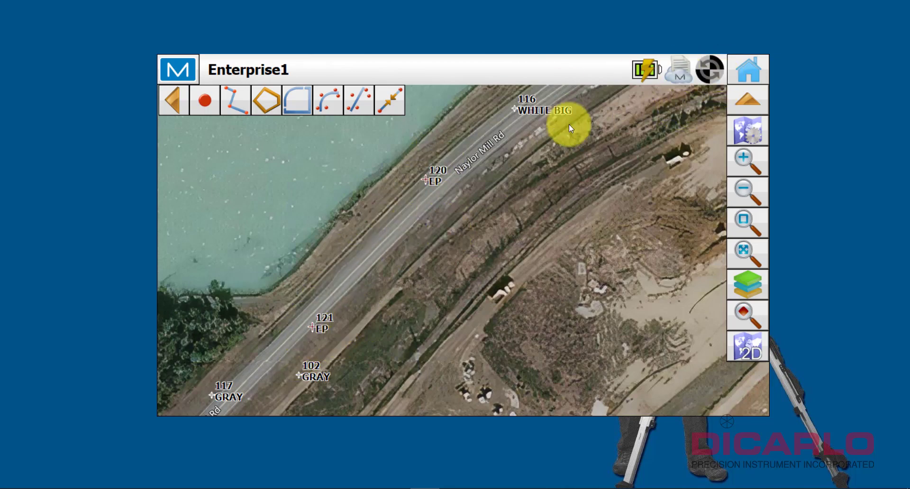
{"action": "left_click_drag", "start_coordinate": [569, 126], "coordinate": [410, 243]}
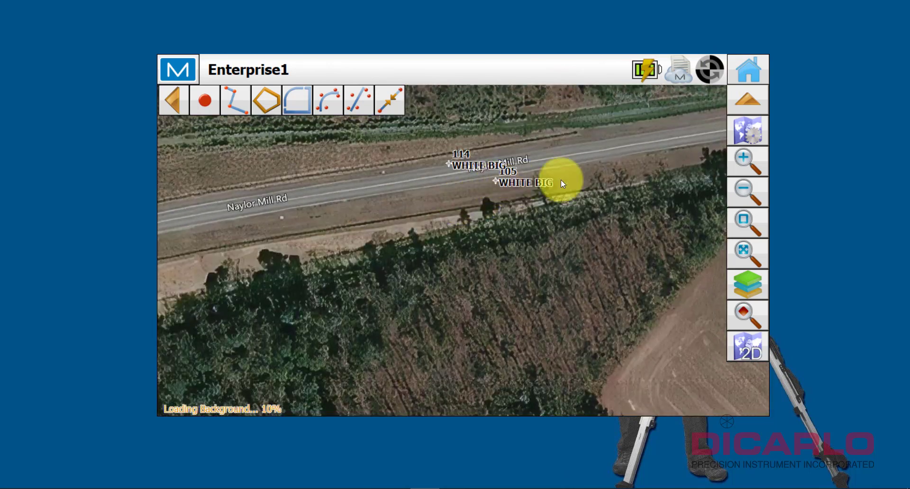
{"action": "left_click", "coordinate": [755, 61]}
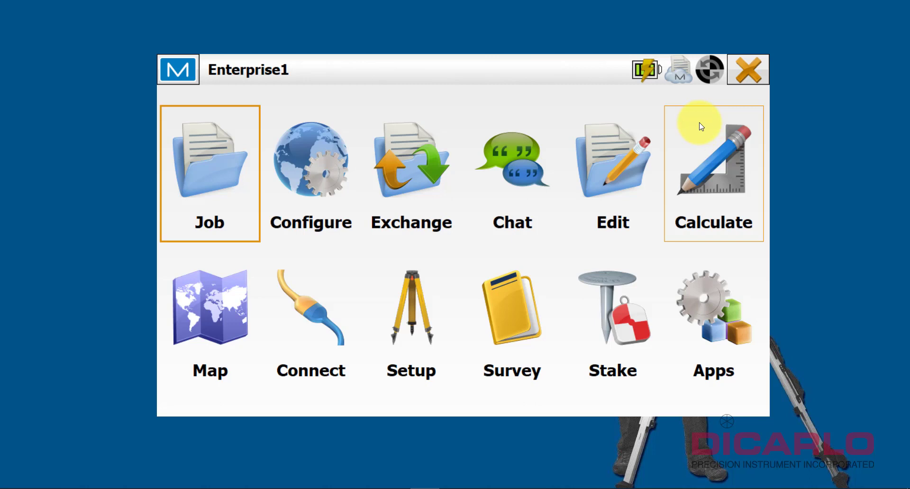
{"action": "left_click", "coordinate": [404, 165]}
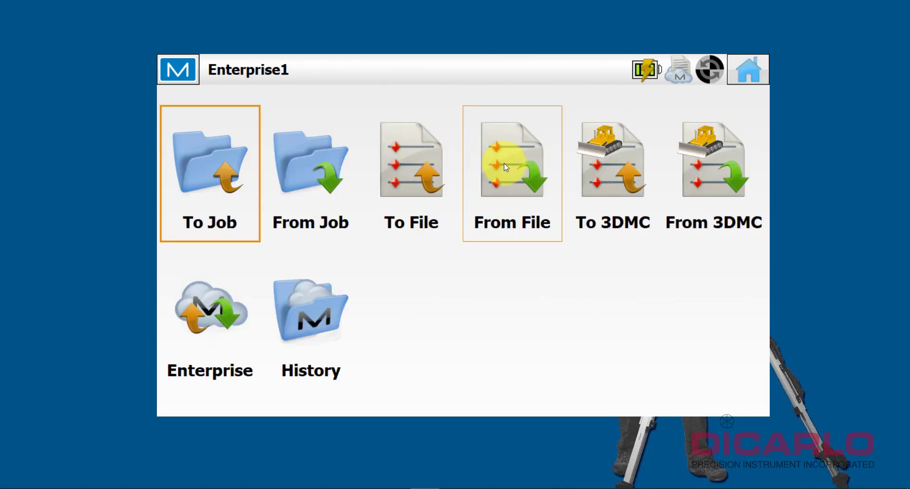
{"action": "left_click", "coordinate": [507, 165]}
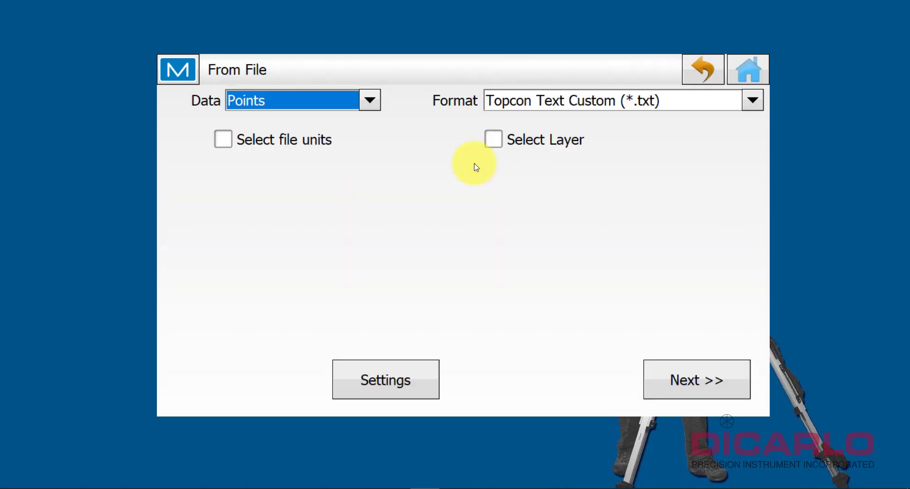
{"action": "left_click", "coordinate": [747, 72]}
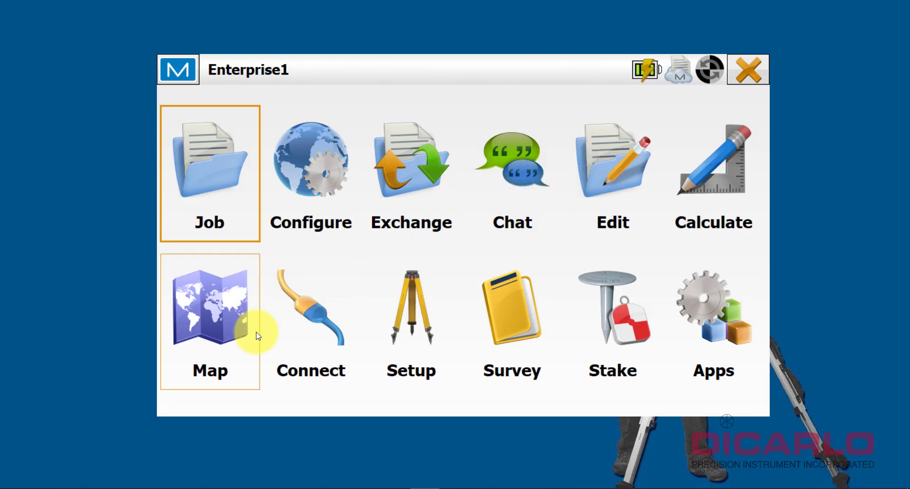
Disconnect from Enterprise in the connection settings and clear the stored user.
{"action": "left_click", "coordinate": [311, 312]}
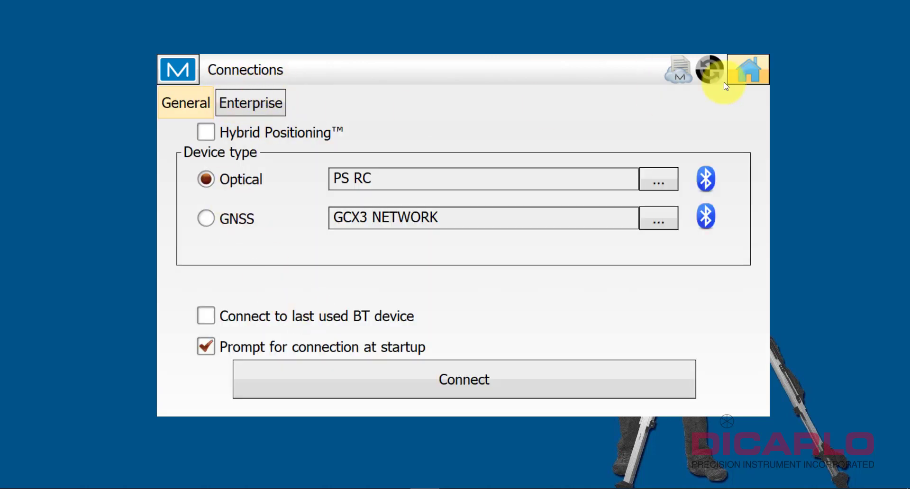
{"action": "left_click", "coordinate": [749, 67]}
{"action": "left_click", "coordinate": [303, 327]}
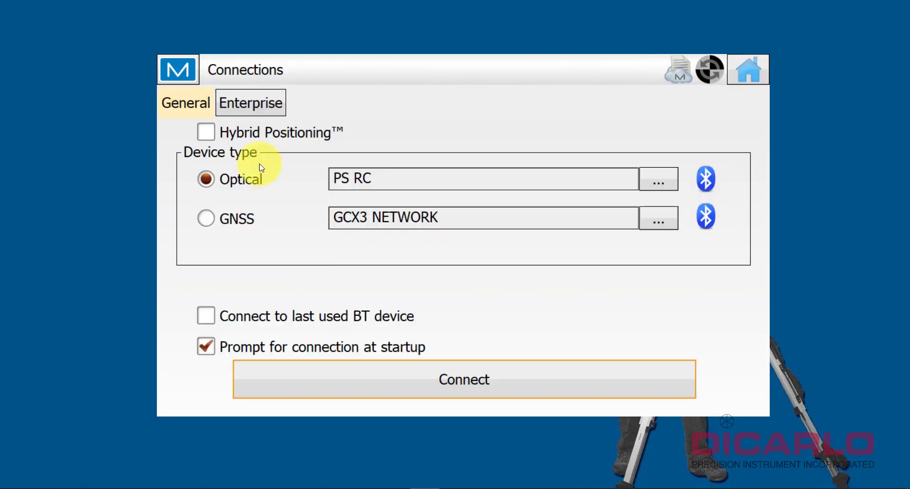
{"action": "left_click", "coordinate": [279, 110]}
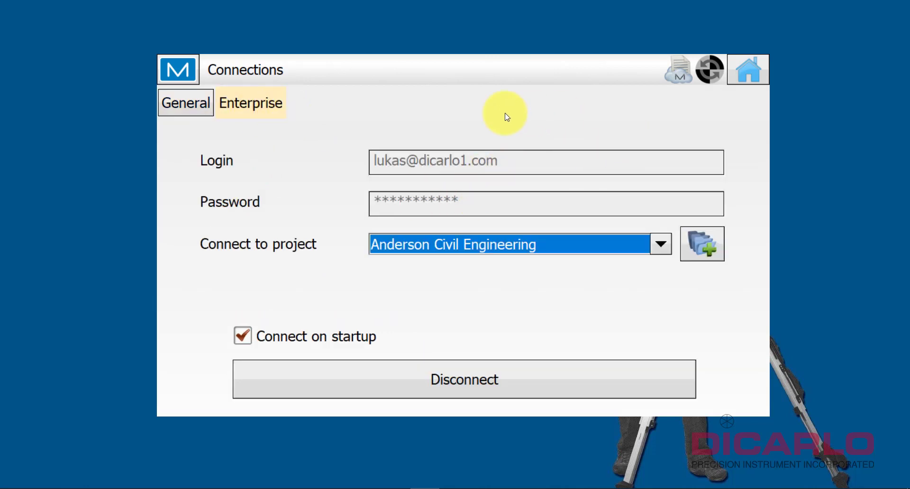
{"action": "left_click", "coordinate": [437, 377]}
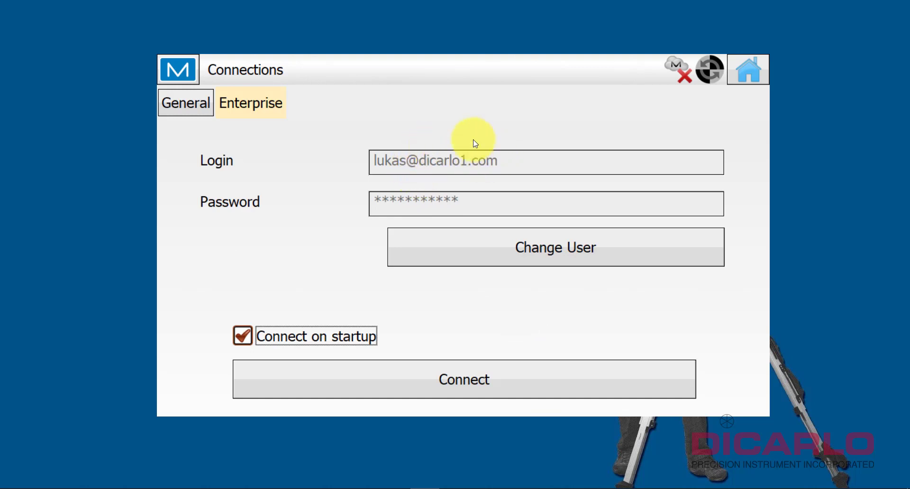
{"action": "left_click", "coordinate": [502, 254]}
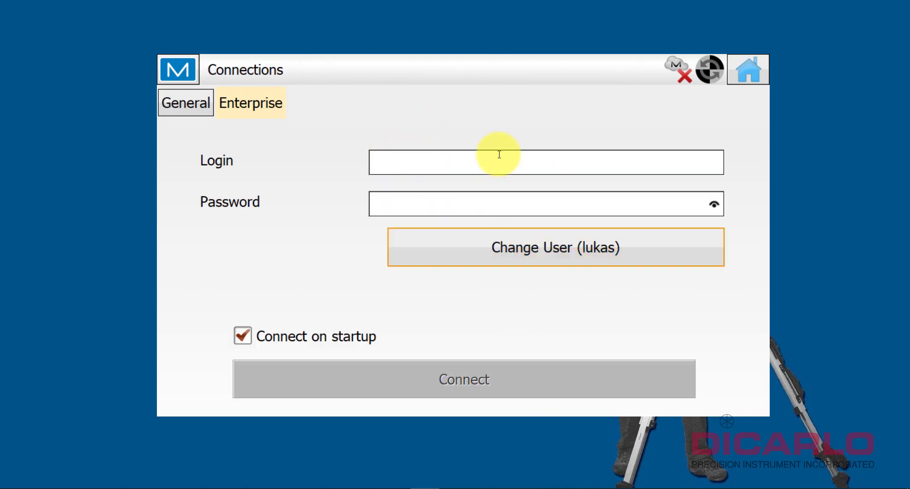
Enter the account login e-mail and password, then connect to Enterprise.
{"action": "left_click", "coordinate": [408, 156]}
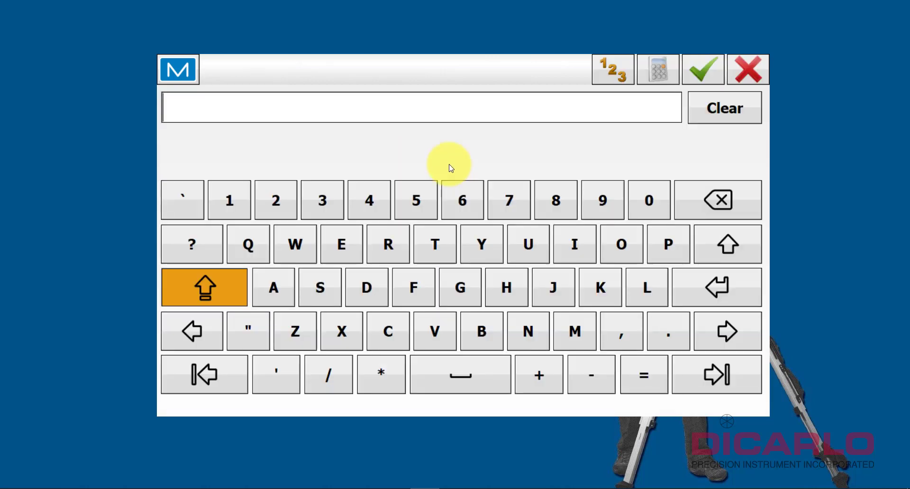
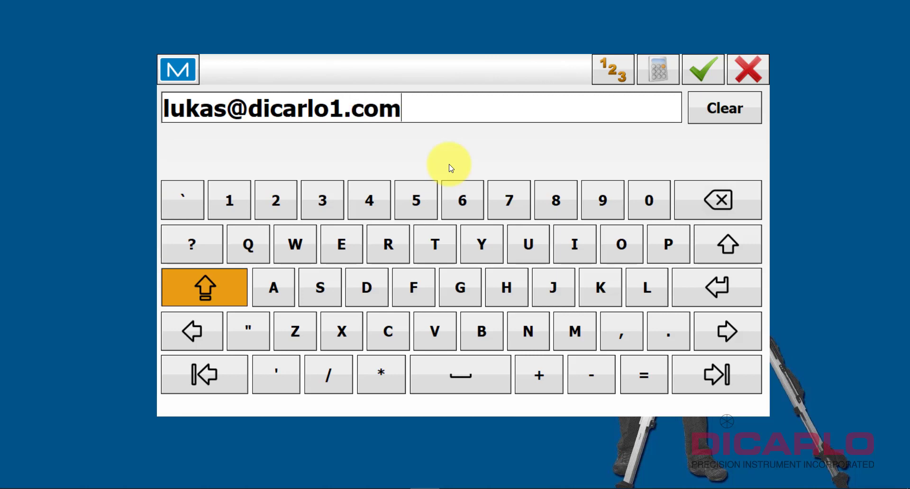
{"action": "left_click", "coordinate": [704, 71]}
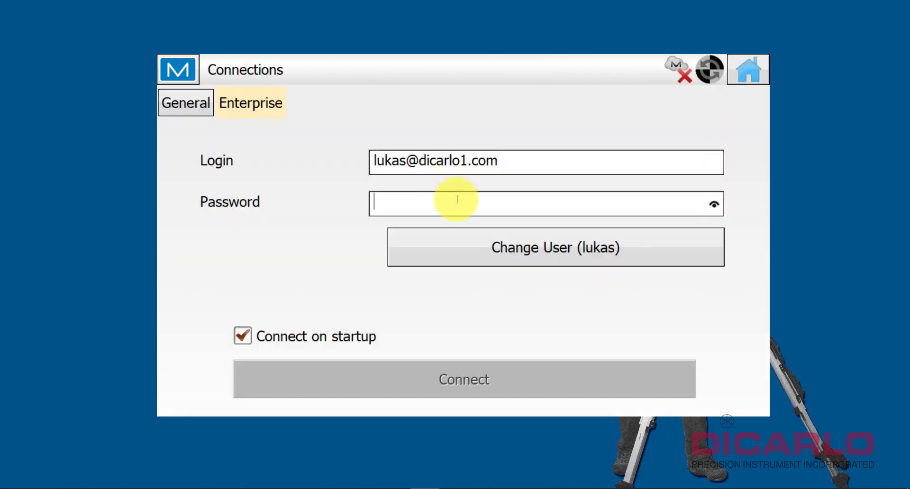
{"action": "left_click", "coordinate": [457, 199]}
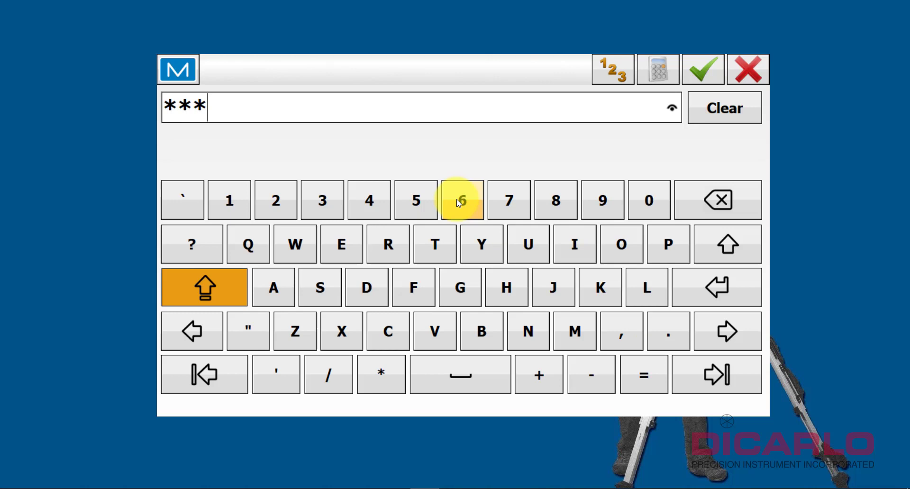
{"action": "left_click", "coordinate": [702, 71]}
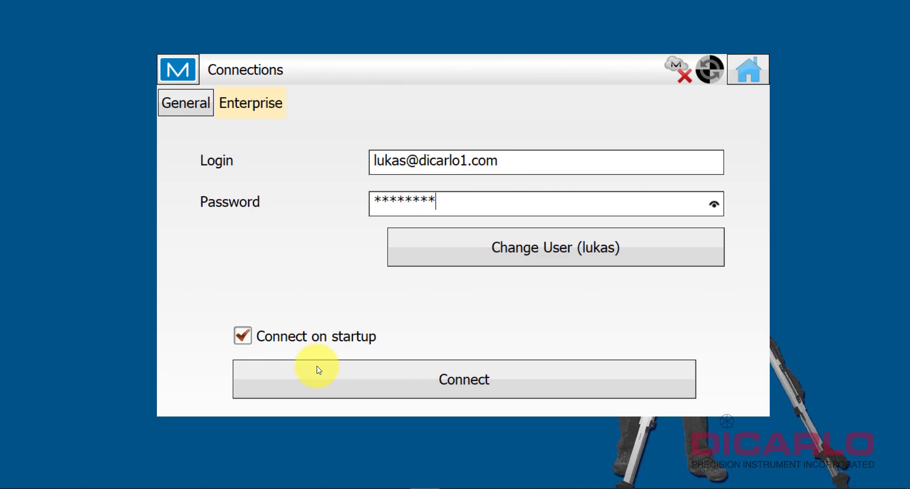
{"action": "left_click", "coordinate": [414, 380]}
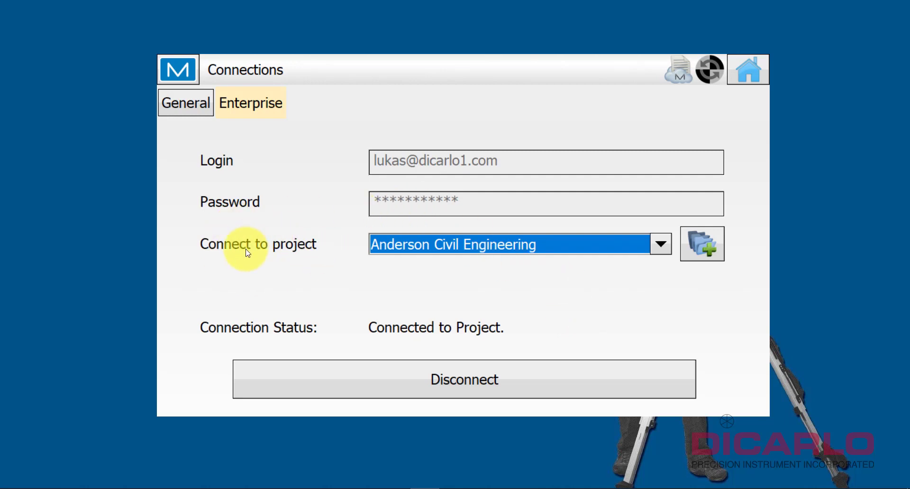
Add a new cloud project named 'Enterprise' and go back to the main menu.
{"action": "left_click", "coordinate": [599, 245]}
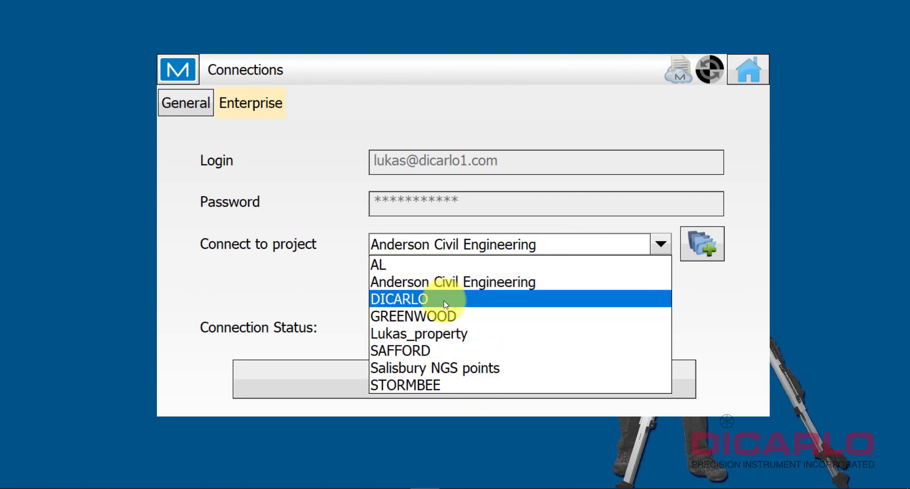
{"action": "left_click", "coordinate": [715, 246]}
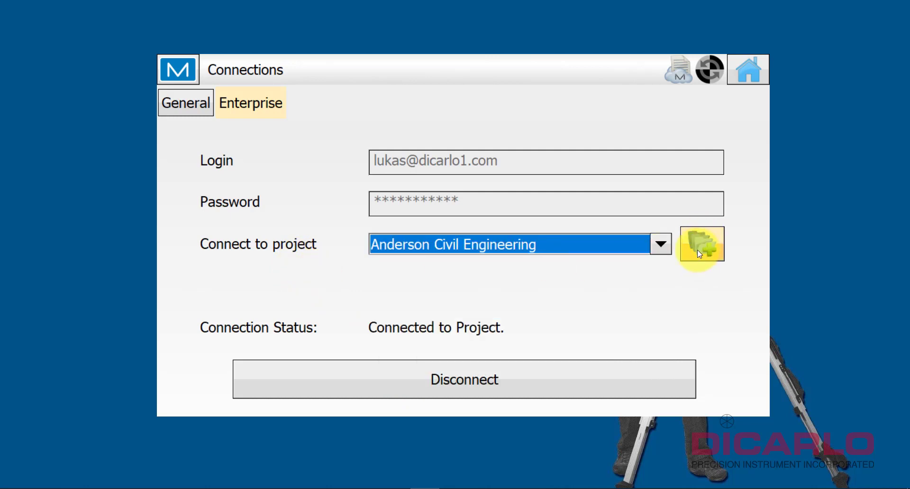
{"action": "left_click", "coordinate": [698, 251]}
{"action": "left_click", "coordinate": [431, 133]}
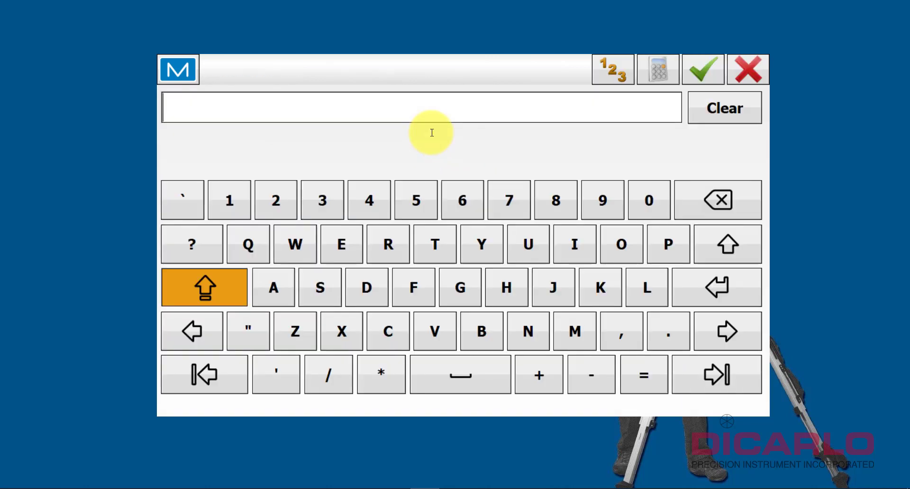
{"action": "type", "text": "Enterprise"}
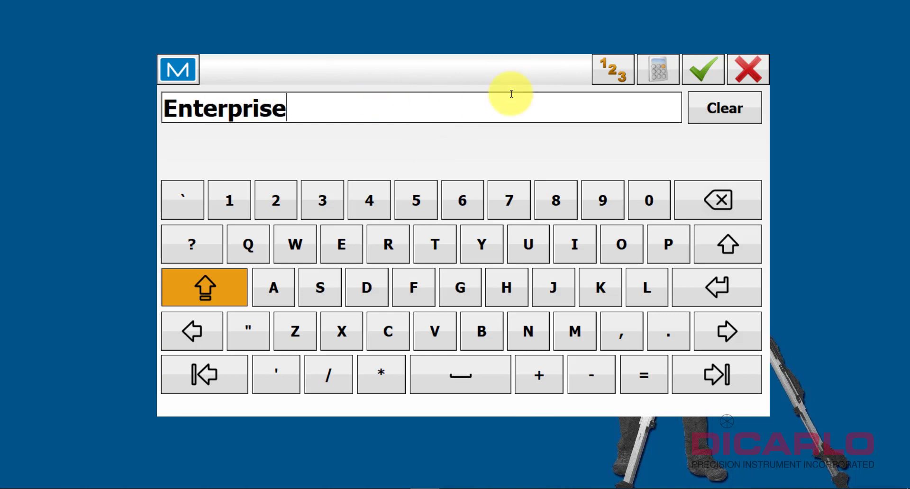
{"action": "left_click", "coordinate": [704, 70]}
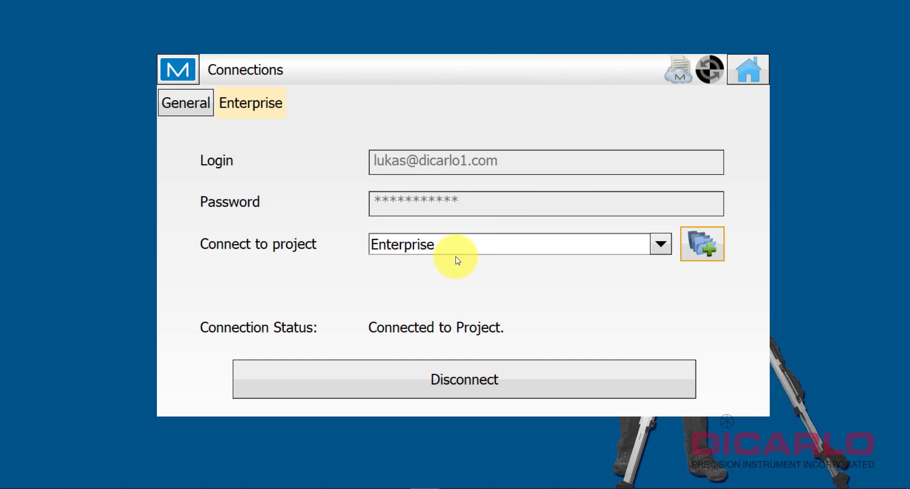
{"action": "left_click", "coordinate": [750, 74]}
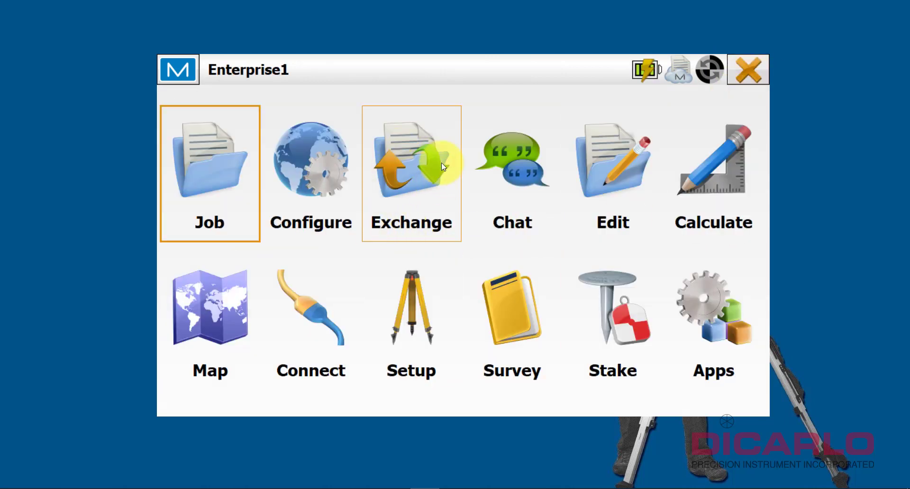
Pan the job map to check points 116 and 120, then return to the main menu.
{"action": "left_click", "coordinate": [220, 309]}
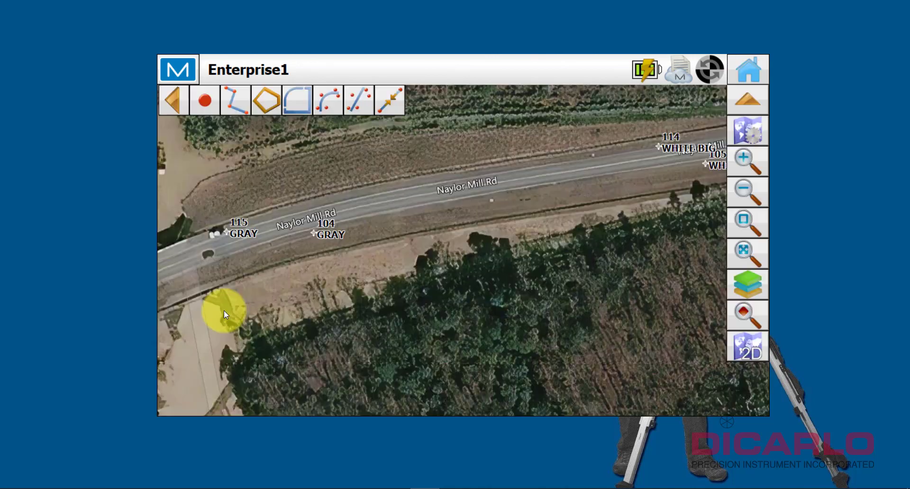
{"action": "left_click_drag", "start_coordinate": [224, 311], "coordinate": [291, 257]}
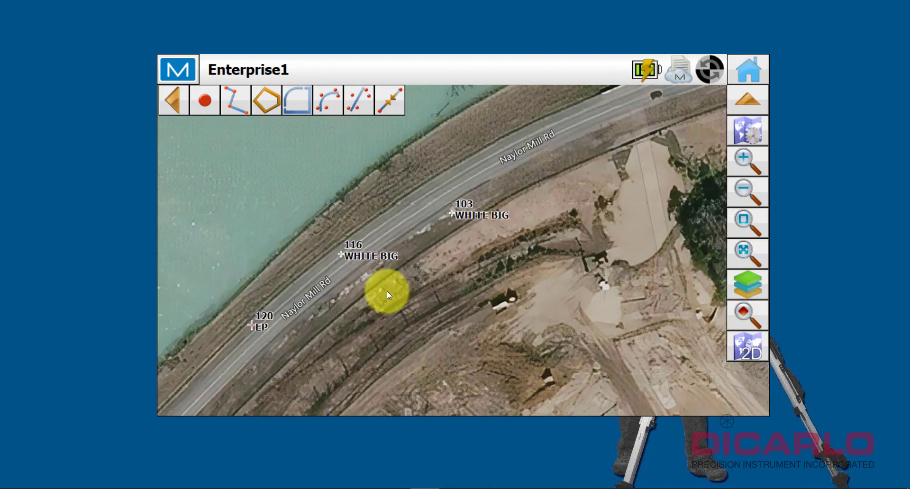
{"action": "left_click_drag", "start_coordinate": [387, 294], "coordinate": [428, 244]}
{"action": "left_click", "coordinate": [749, 71]}
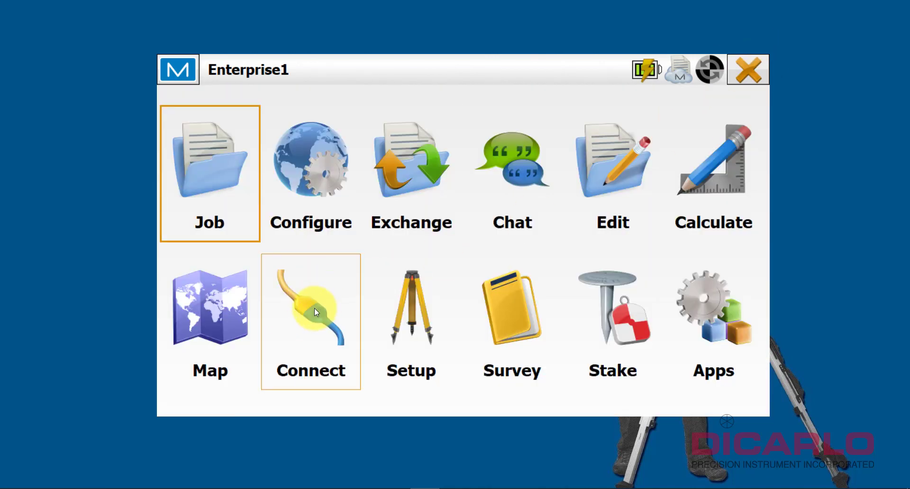
Upload the current Enterprise1 job to the Enterprise cloud project via Exchange > Enterprise.
{"action": "left_click", "coordinate": [416, 175]}
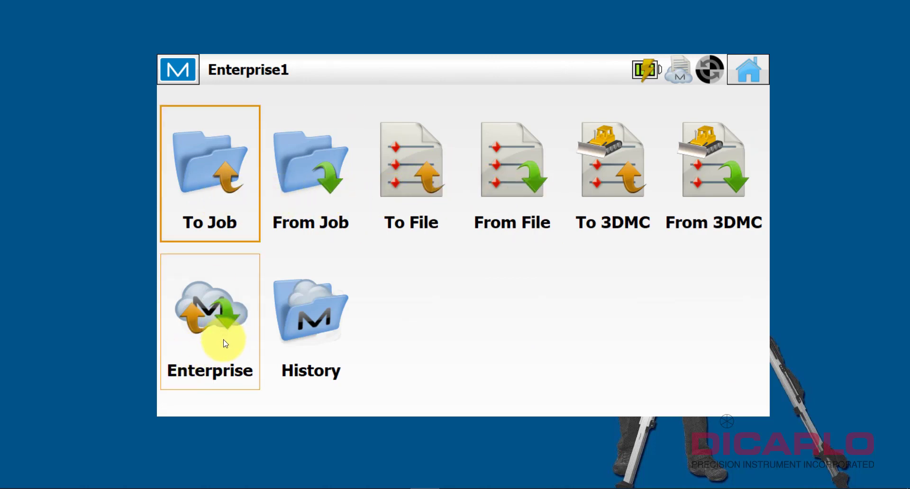
{"action": "left_click", "coordinate": [226, 322]}
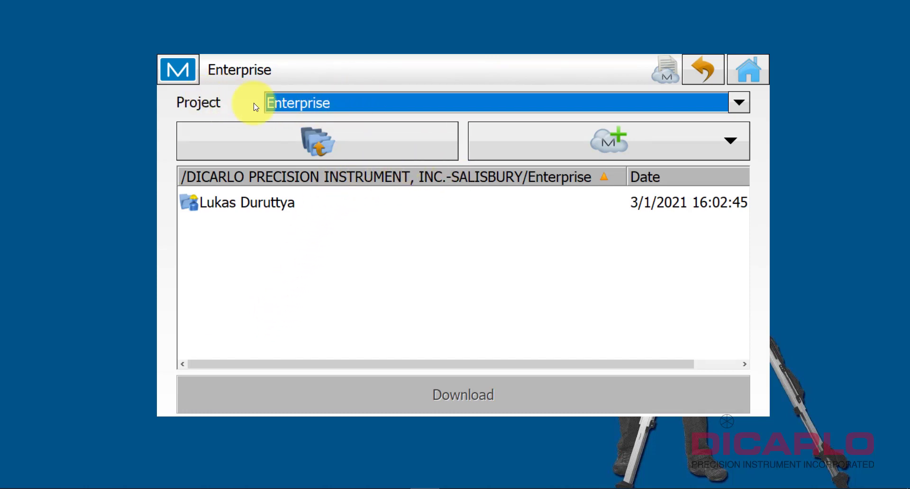
{"action": "left_click", "coordinate": [337, 97]}
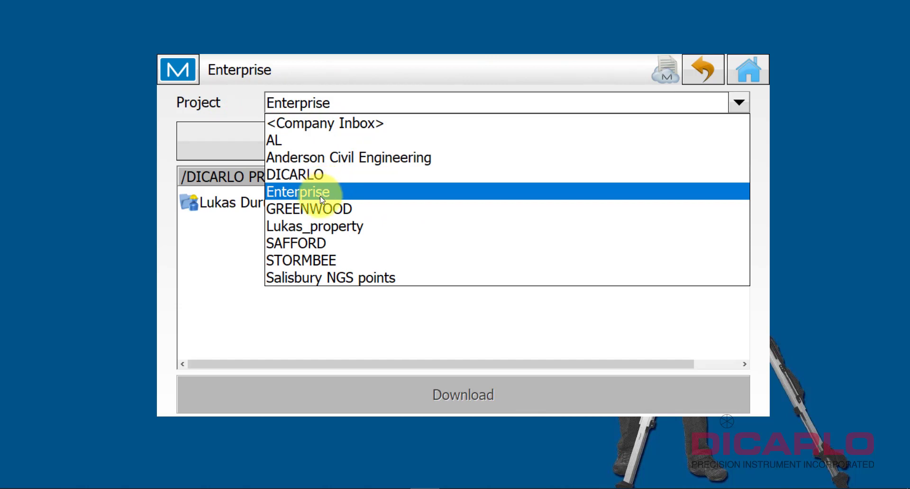
{"action": "left_click", "coordinate": [305, 192]}
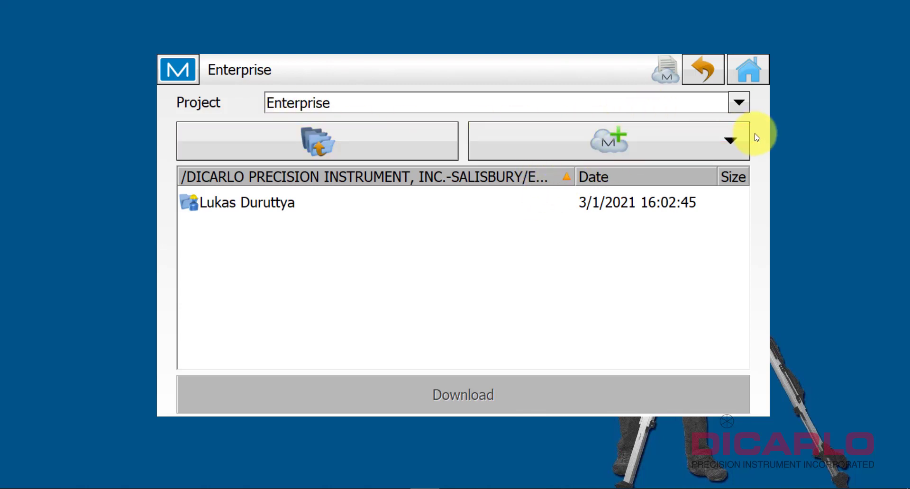
{"action": "left_click", "coordinate": [729, 141]}
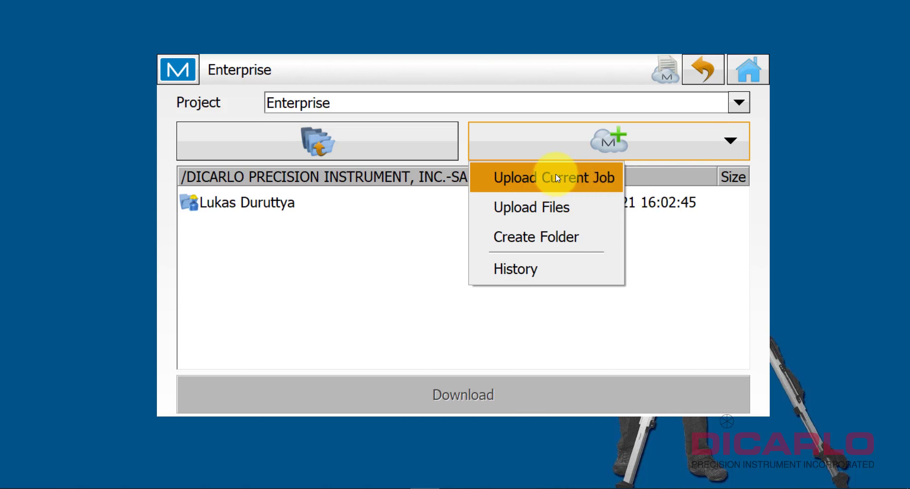
{"action": "left_click", "coordinate": [526, 182]}
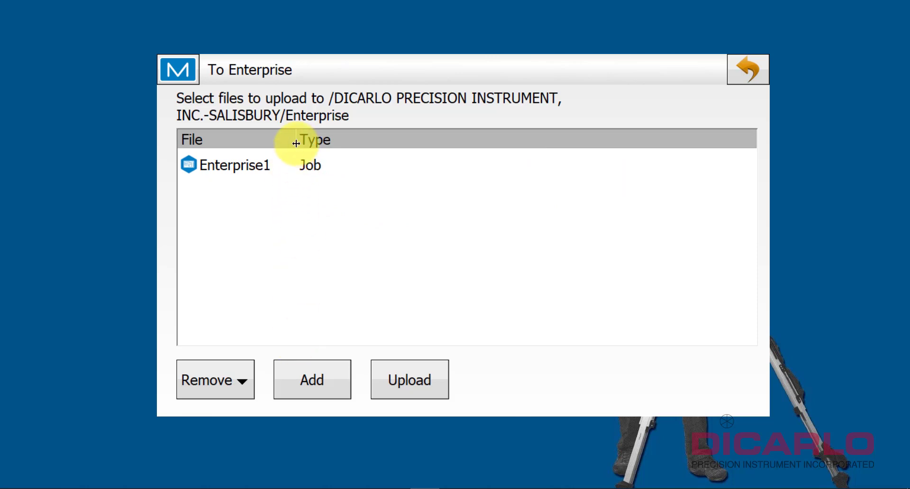
{"action": "left_click_drag", "start_coordinate": [297, 140], "coordinate": [325, 140]}
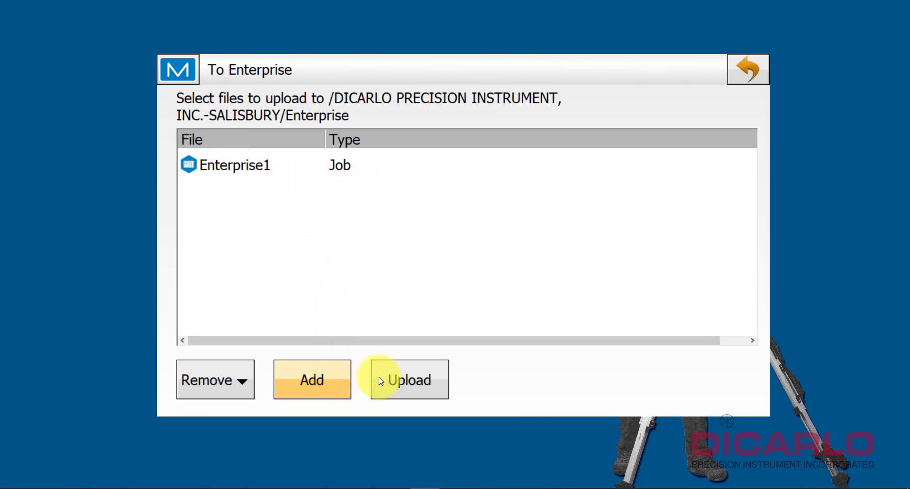
{"action": "left_click", "coordinate": [416, 378]}
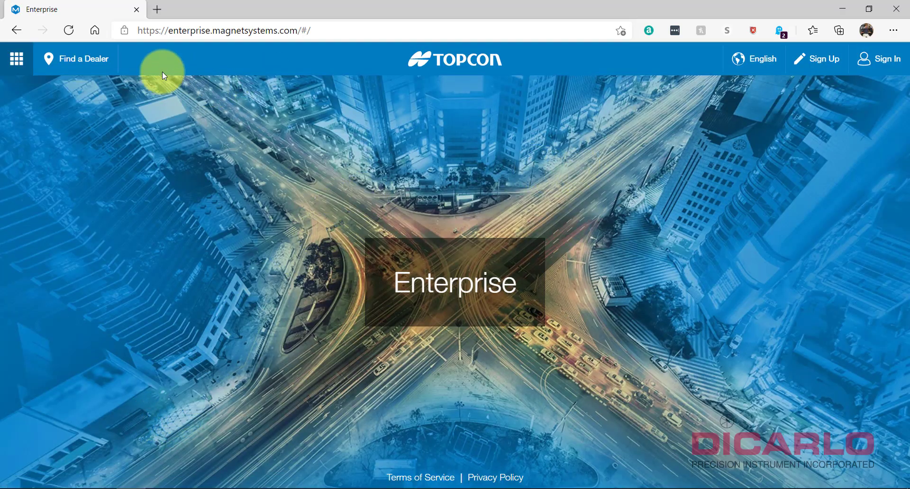
Go to the Topcon Positioning website, dismiss the cookie notice and show the apps list.
{"action": "left_click", "coordinate": [337, 29]}
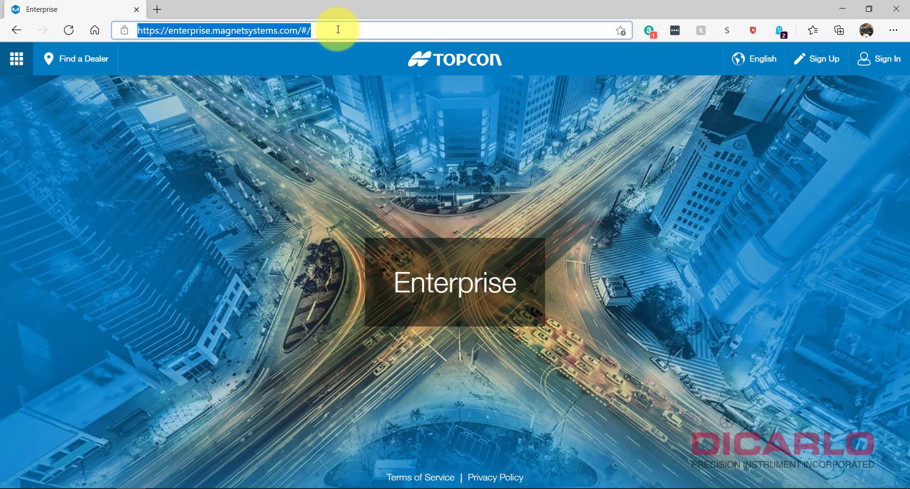
{"action": "type", "text": "topconpositioning.com"}
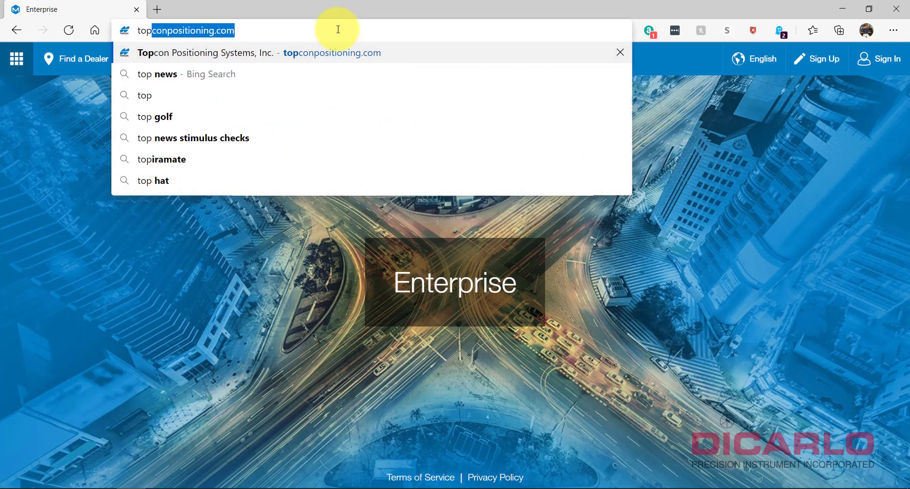
{"action": "key", "text": "Return"}
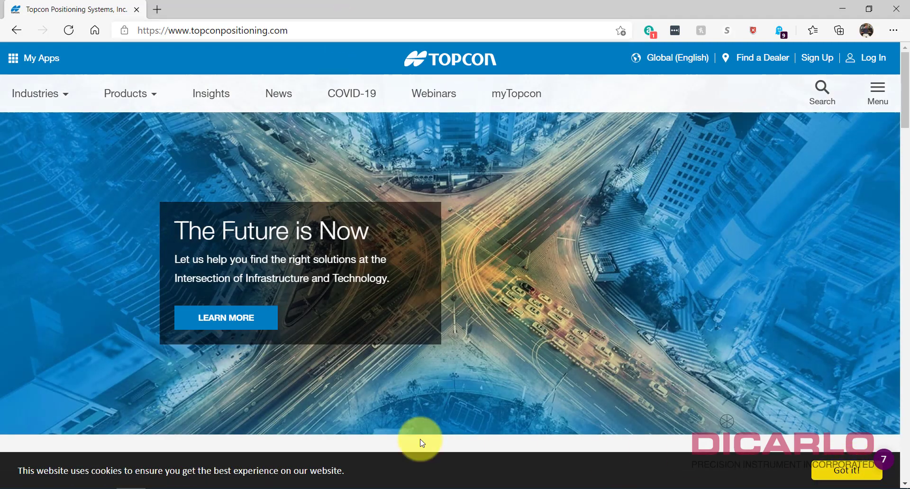
{"action": "left_click", "coordinate": [847, 470]}
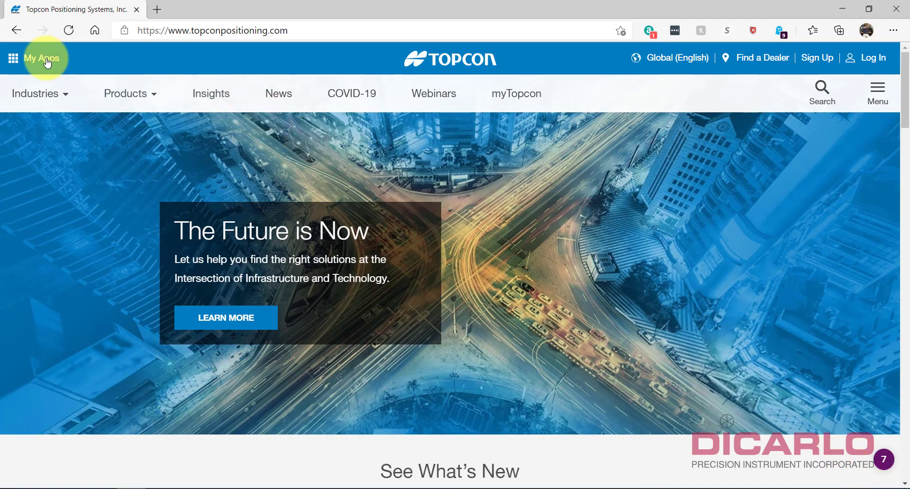
{"action": "left_click", "coordinate": [13, 61]}
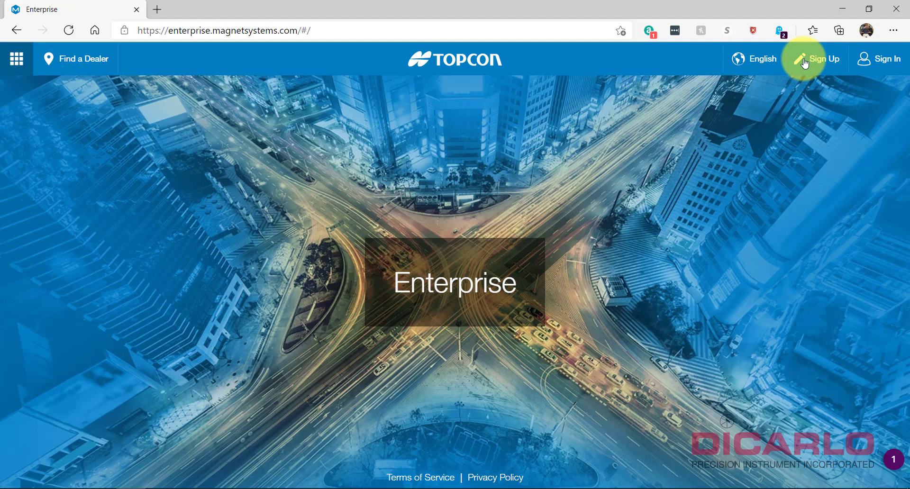
Sign in to MAGNET Enterprise with the saved e-mail, account password and Remember Me ticked.
{"action": "left_click", "coordinate": [884, 63]}
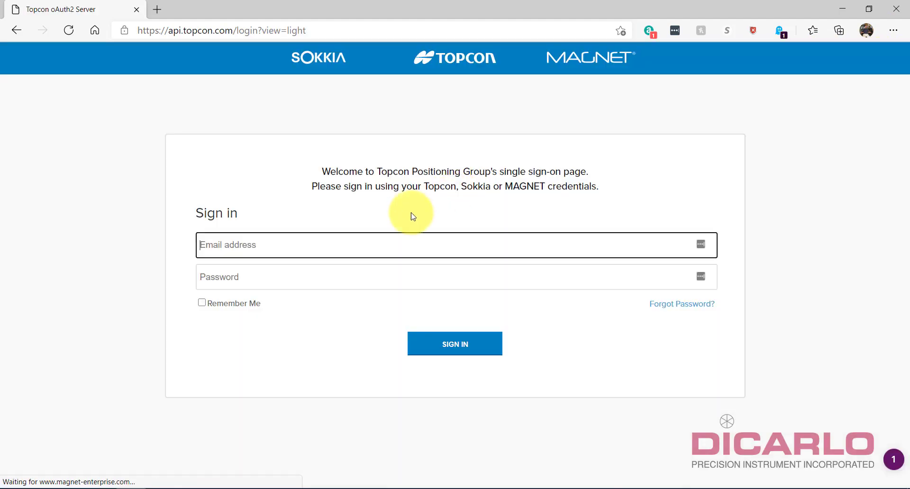
{"action": "left_click", "coordinate": [265, 247]}
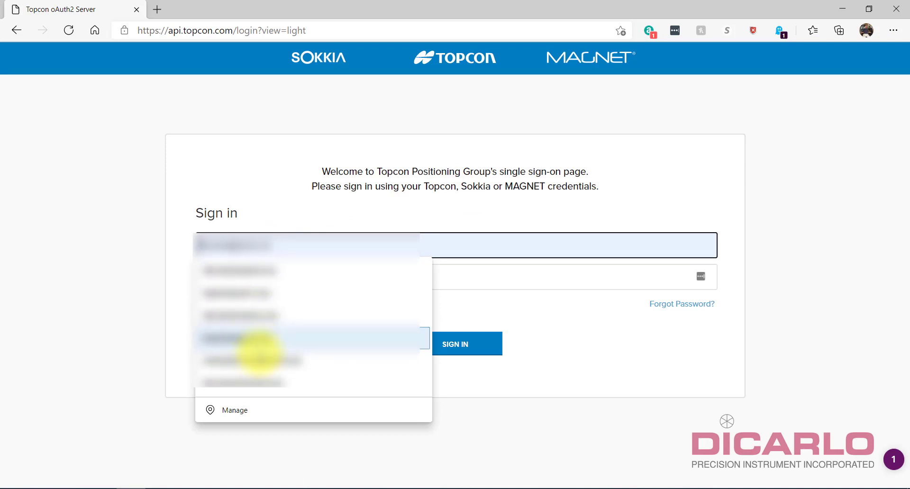
{"action": "left_click", "coordinate": [254, 269]}
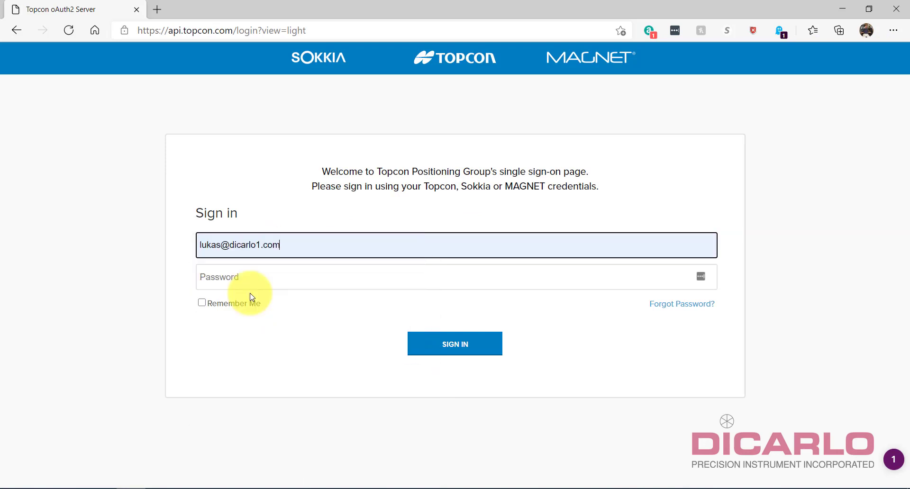
{"action": "left_click", "coordinate": [260, 279]}
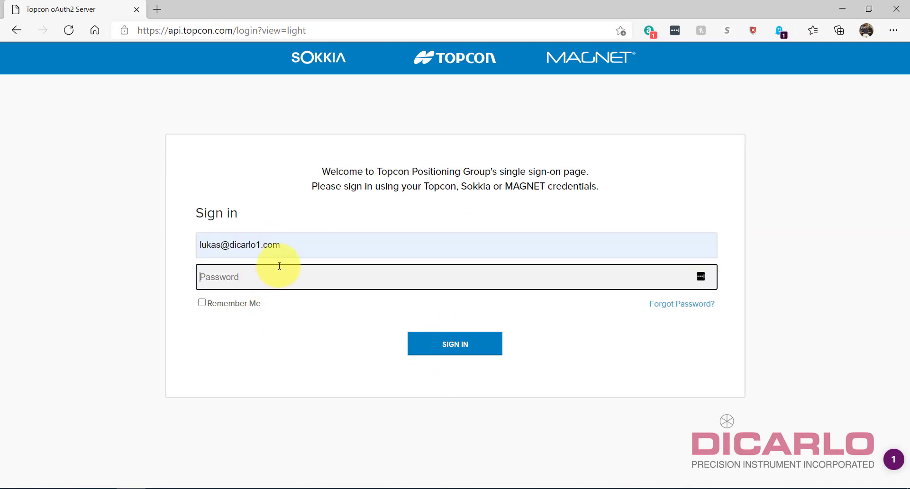
{"action": "type", "text": "********"}
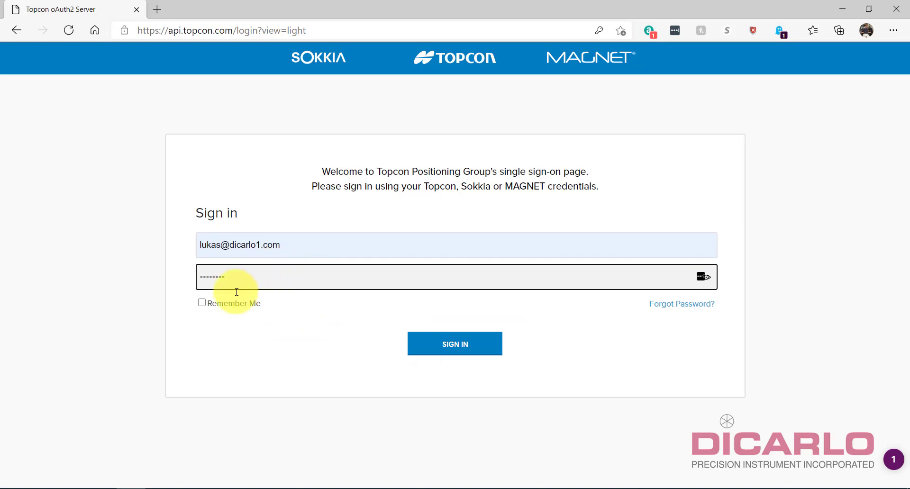
{"action": "left_click", "coordinate": [201, 303]}
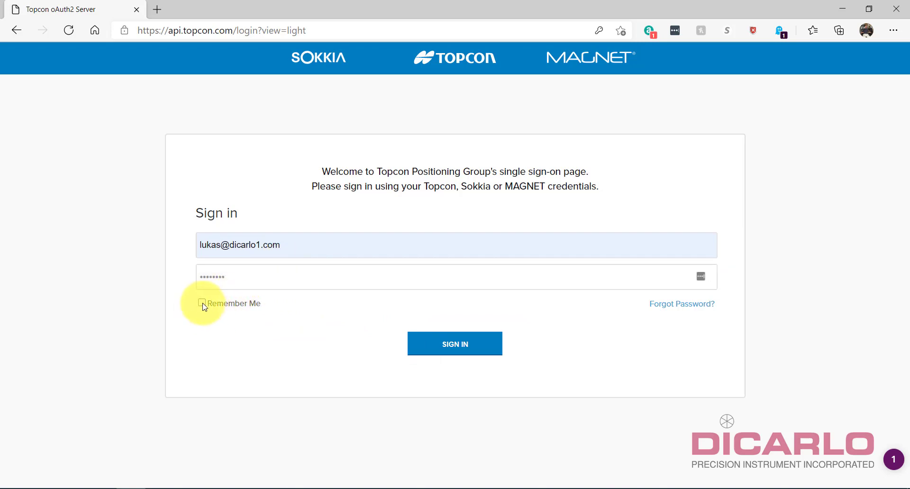
{"action": "left_click", "coordinate": [428, 341]}
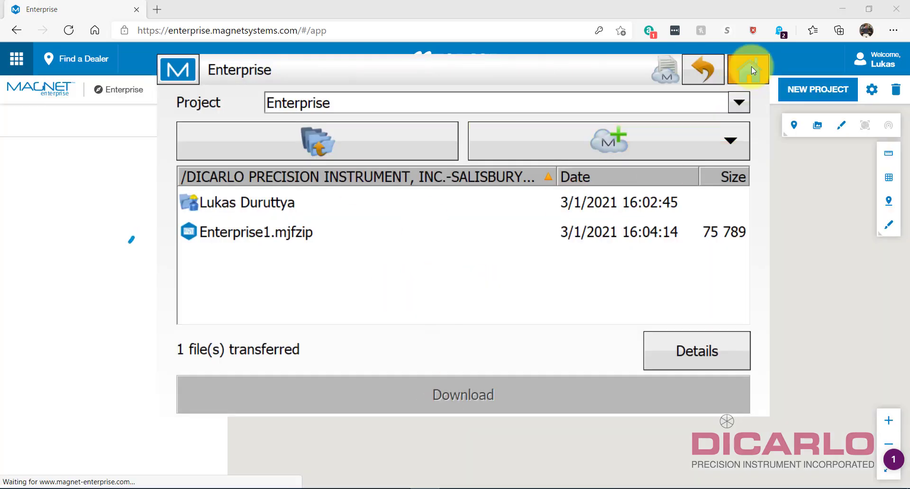
Return MAGNET Field PC to its main menu and close its window.
{"action": "left_click", "coordinate": [751, 69]}
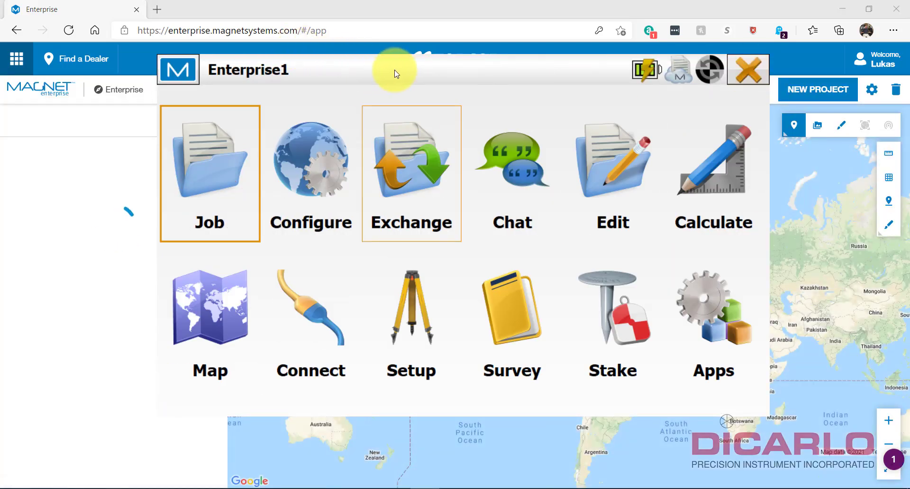
{"action": "mouse_move", "coordinate": [396, 74]}
{"action": "left_mouse_down"}
{"action": "mouse_move", "coordinate": [369, 103]}
{"action": "mouse_move", "coordinate": [397, 77]}
{"action": "mouse_move", "coordinate": [368, 81]}
{"action": "mouse_move", "coordinate": [396, 86]}
{"action": "left_mouse_up"}
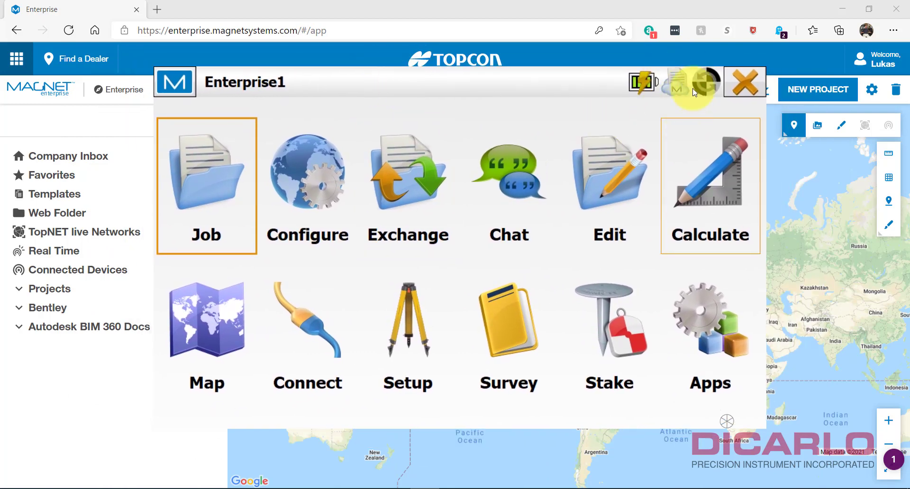
{"action": "left_click", "coordinate": [735, 81]}
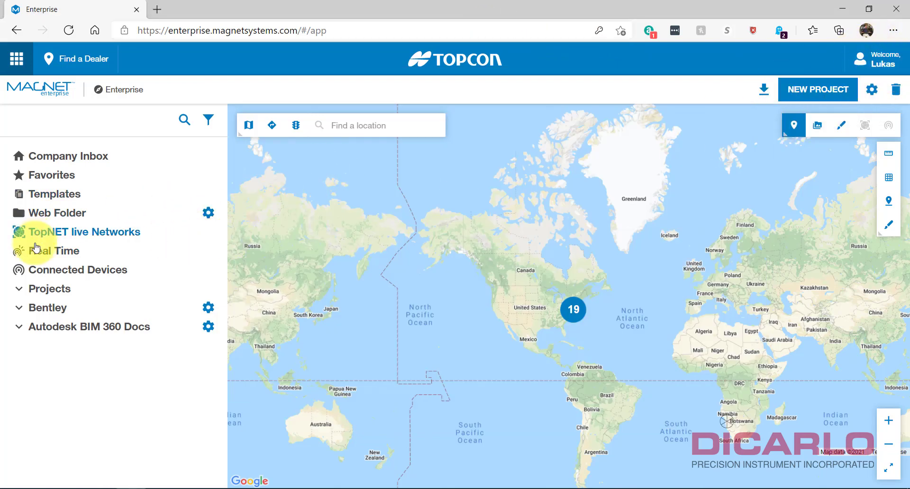
Browse to Projects > Enterprise > Inbox and expand the Enterprise1.mjfzip entry.
{"action": "left_click", "coordinate": [20, 293]}
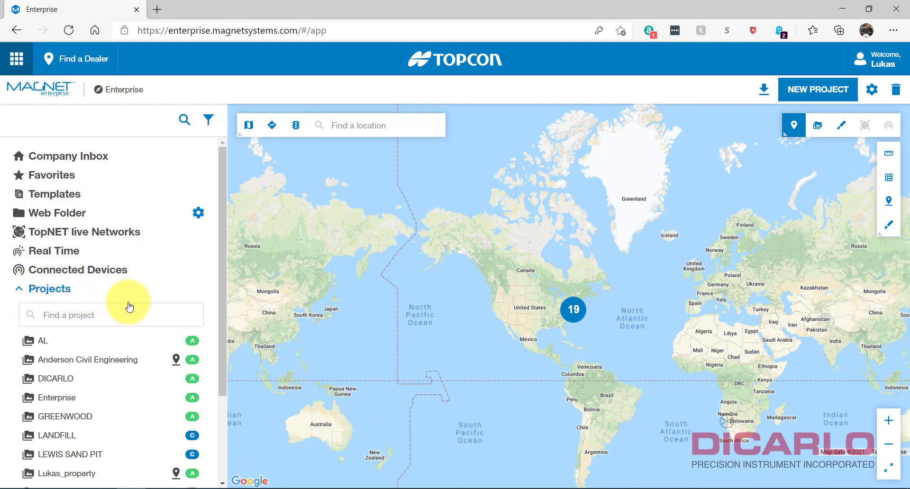
{"action": "scroll", "coordinate": [127, 303], "scroll_direction": "down", "scroll_amount": 1}
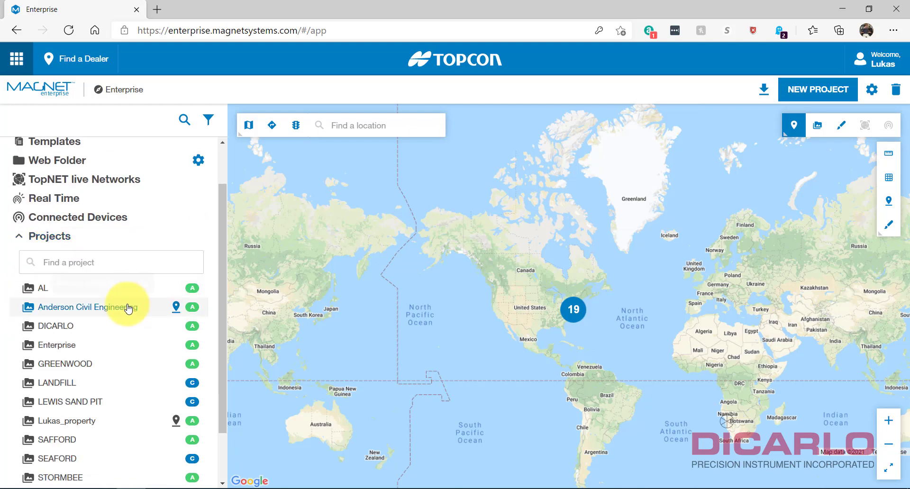
{"action": "left_click", "coordinate": [52, 349]}
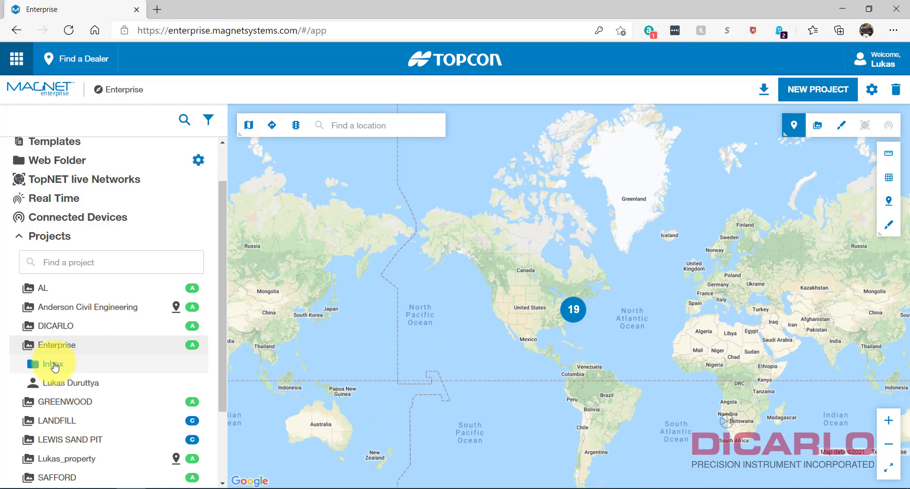
{"action": "left_click", "coordinate": [54, 364]}
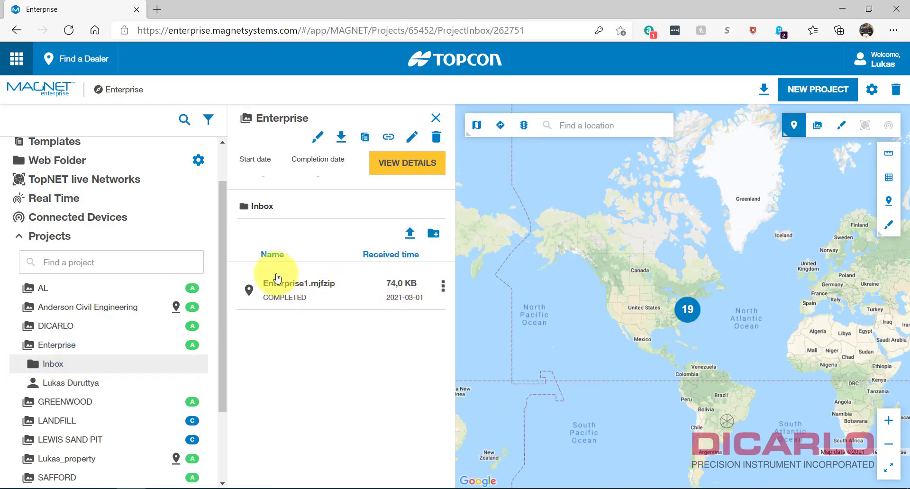
{"action": "left_click", "coordinate": [307, 290]}
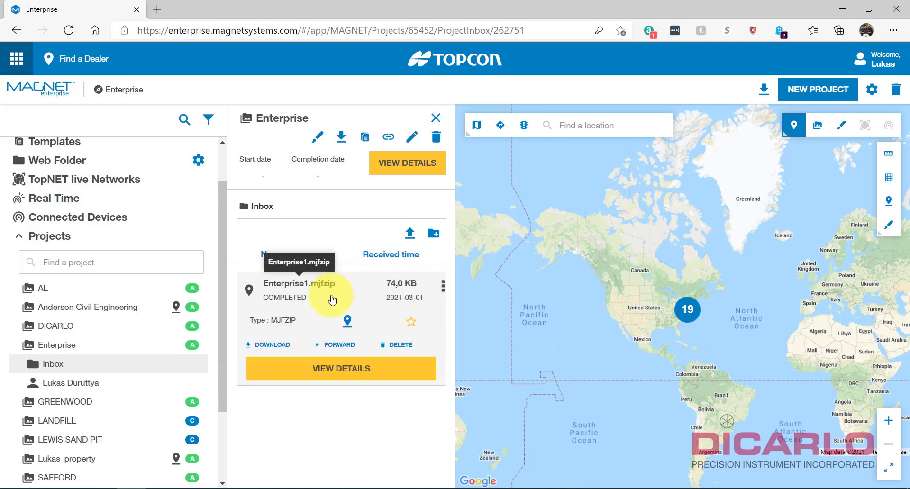
Review Enterprise1.mjfzip's point data, then close the table and go back to the Inbox list.
{"action": "left_click", "coordinate": [335, 370]}
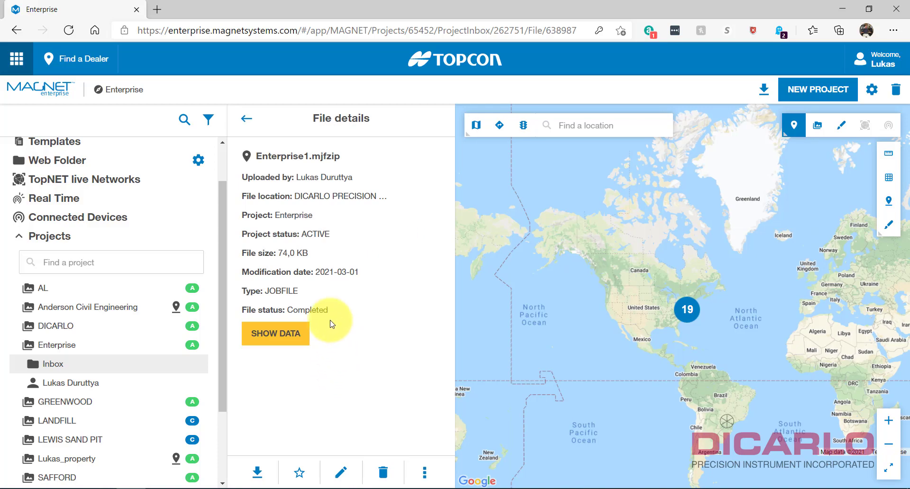
{"action": "left_click", "coordinate": [276, 330]}
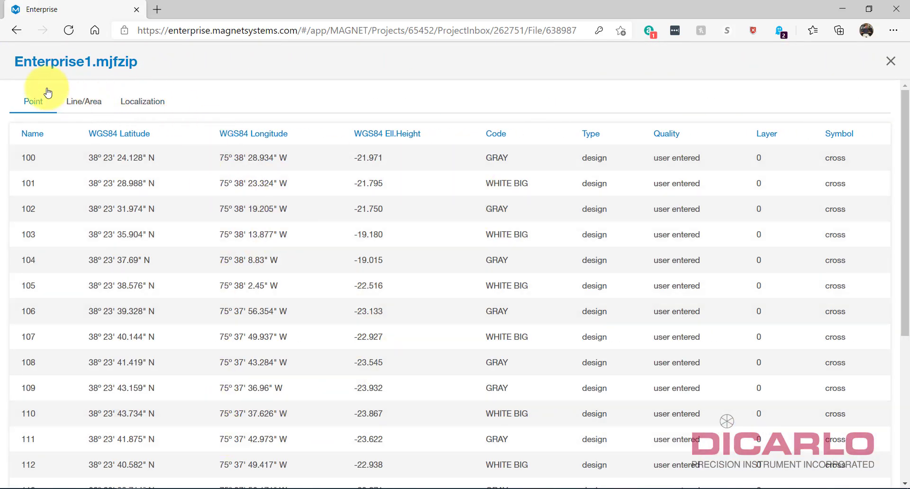
{"action": "left_click", "coordinate": [891, 61]}
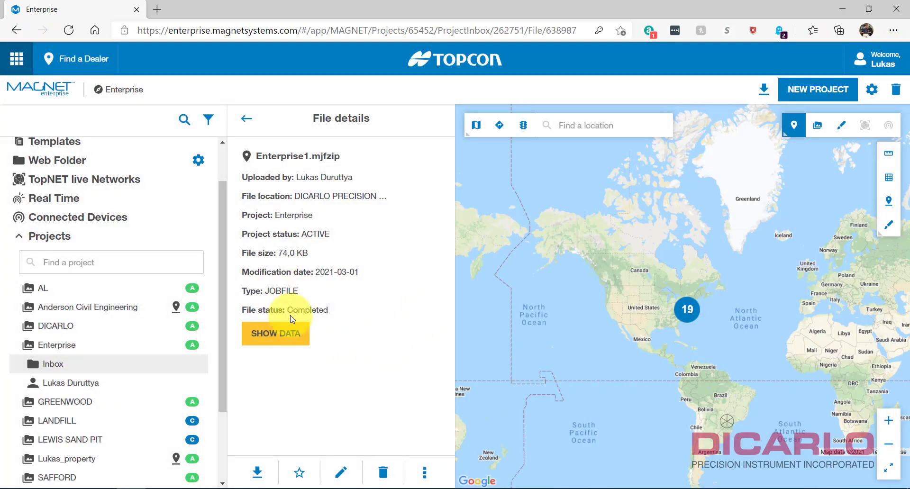
{"action": "left_click", "coordinate": [247, 118]}
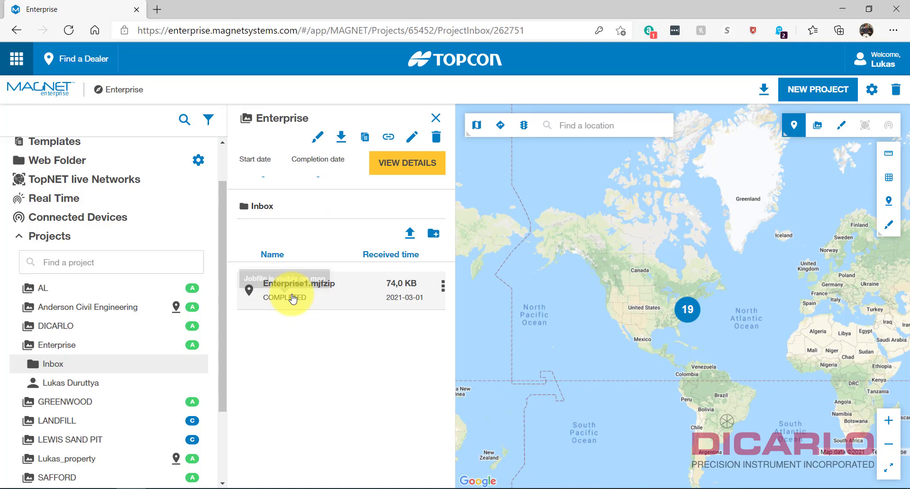
Locate Enterprise1.mjfzip on the map and zoom into the two-file cluster to open LANDFILL.mjfzip's card.
{"action": "left_click", "coordinate": [248, 293]}
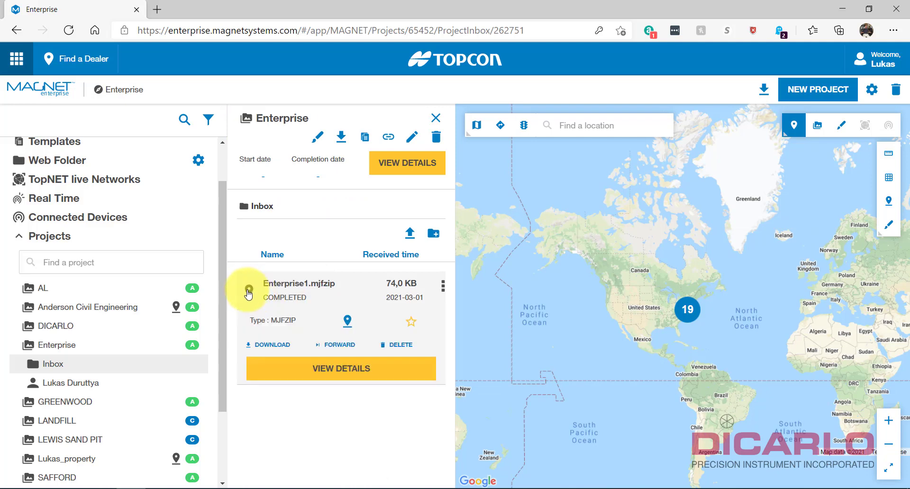
{"action": "left_click", "coordinate": [348, 322]}
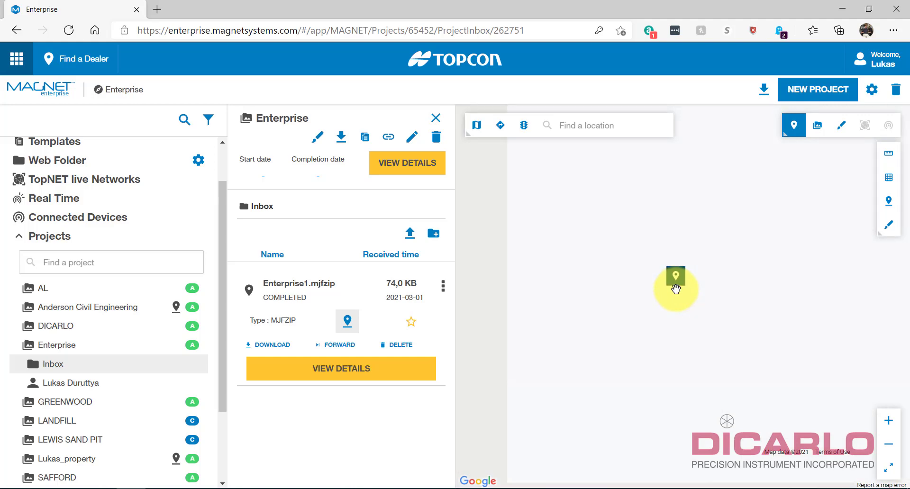
{"action": "scroll", "coordinate": [675, 289], "scroll_direction": "down", "scroll_amount": 3}
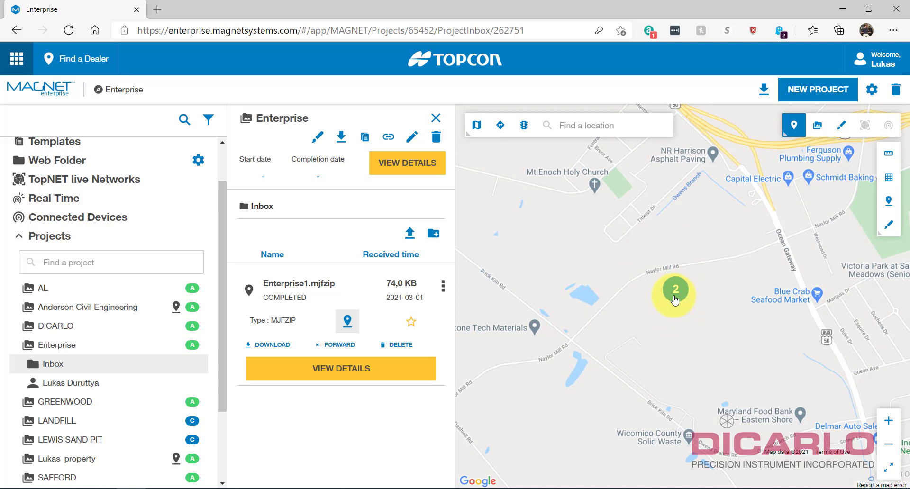
{"action": "left_click", "coordinate": [675, 297]}
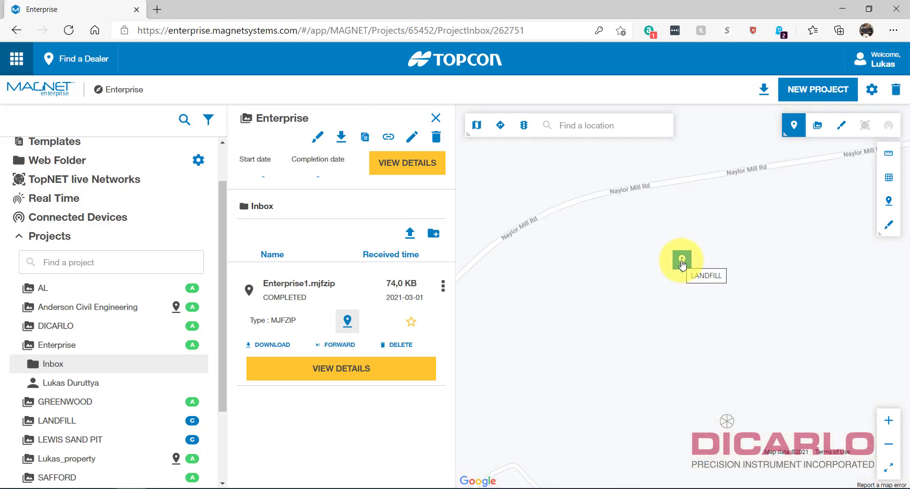
{"action": "left_click", "coordinate": [681, 264]}
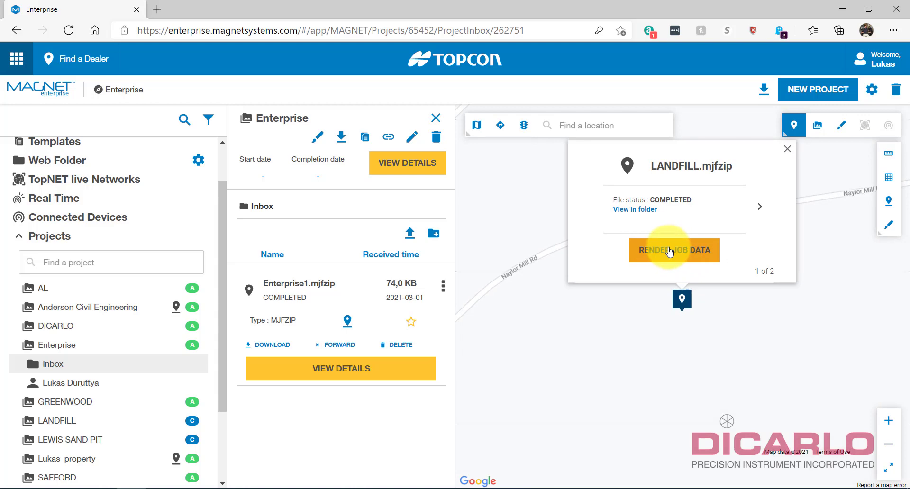
Render the job's points and linework on the map along Naylor Mill Rd.
{"action": "left_click", "coordinate": [670, 252]}
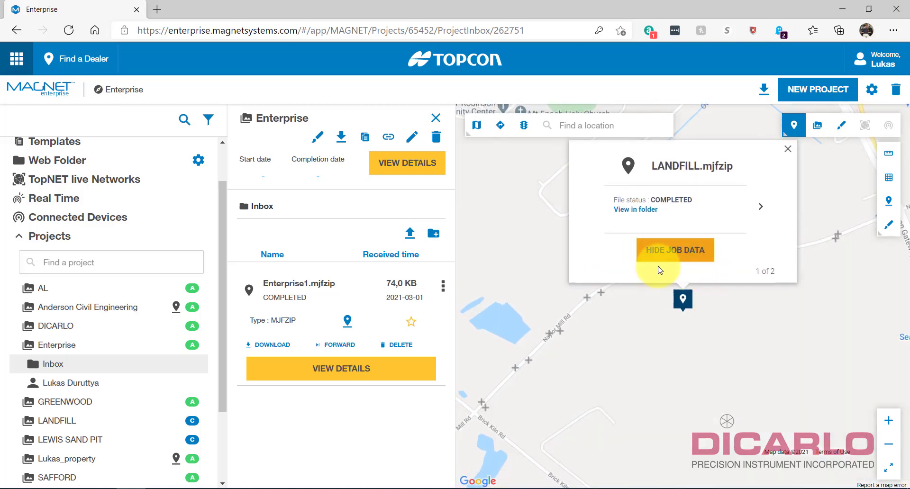
{"action": "left_click", "coordinate": [789, 151]}
{"action": "scroll", "coordinate": [596, 305], "scroll_direction": "up", "scroll_amount": 3}
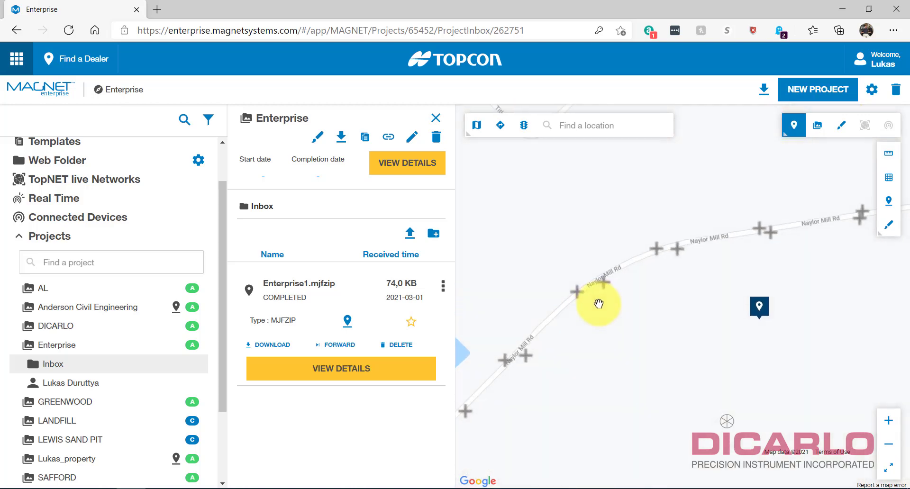
{"action": "left_click_drag", "start_coordinate": [715, 236], "coordinate": [735, 232]}
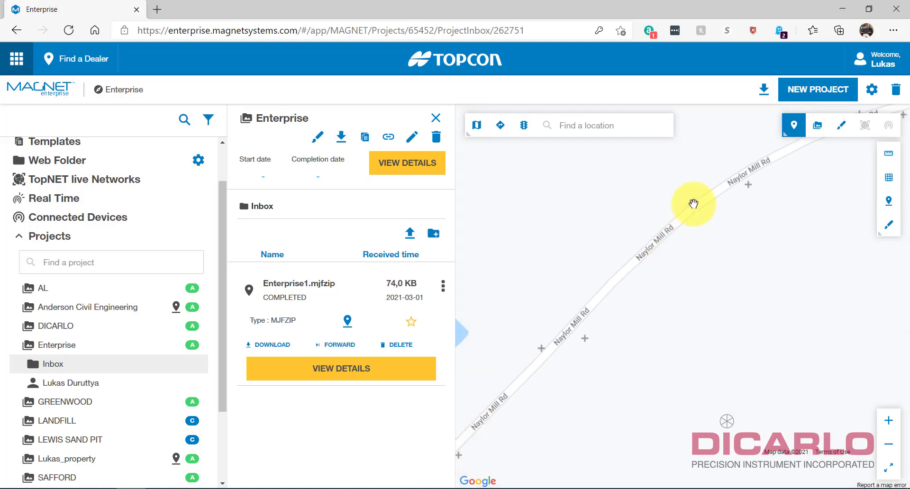
Inspect job points 116, 115 and another road point along Naylor Mill Rd.
{"action": "left_click", "coordinate": [693, 204]}
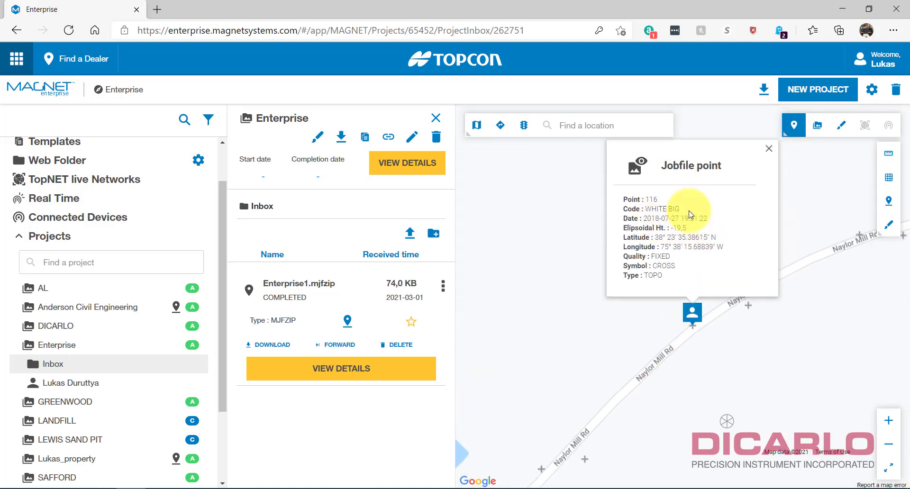
{"action": "left_click", "coordinate": [768, 148]}
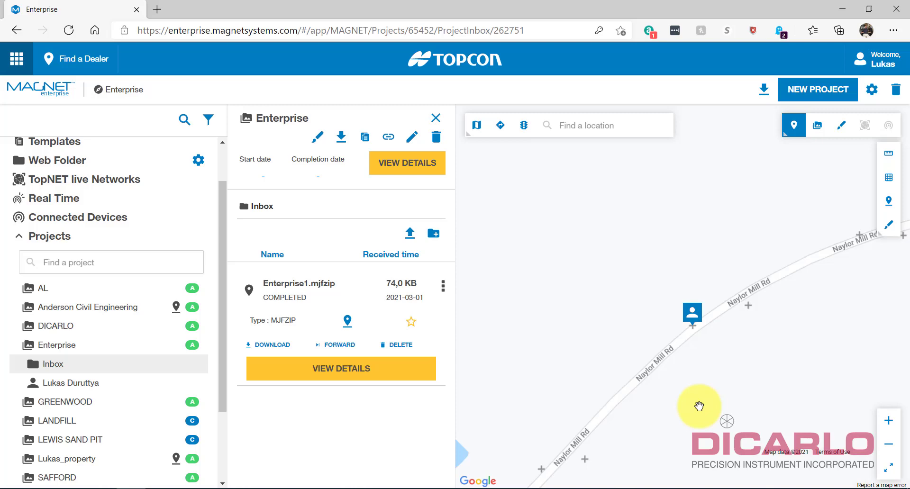
{"action": "mouse_move", "coordinate": [697, 404]}
{"action": "left_mouse_down"}
{"action": "mouse_move", "coordinate": [777, 272]}
{"action": "mouse_move", "coordinate": [664, 356]}
{"action": "left_mouse_up"}
{"action": "left_click_drag", "start_coordinate": [751, 309], "coordinate": [666, 308]}
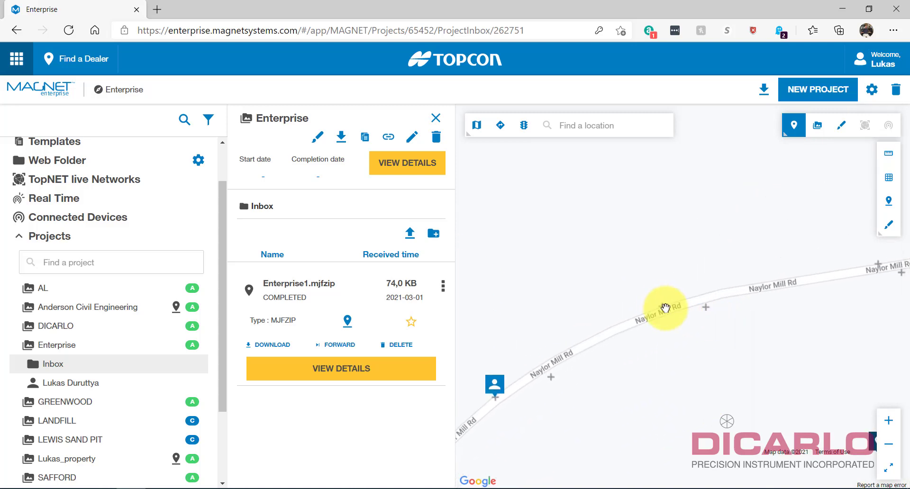
{"action": "left_click", "coordinate": [663, 305]}
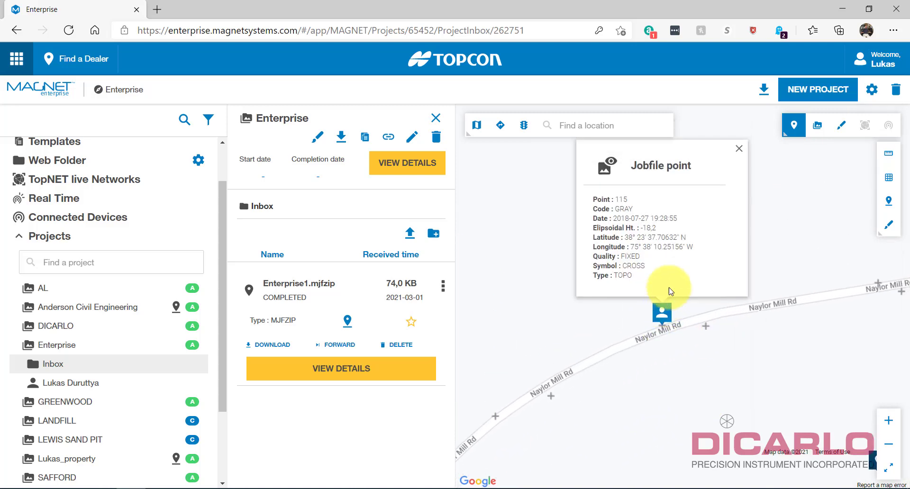
{"action": "left_click", "coordinate": [740, 151]}
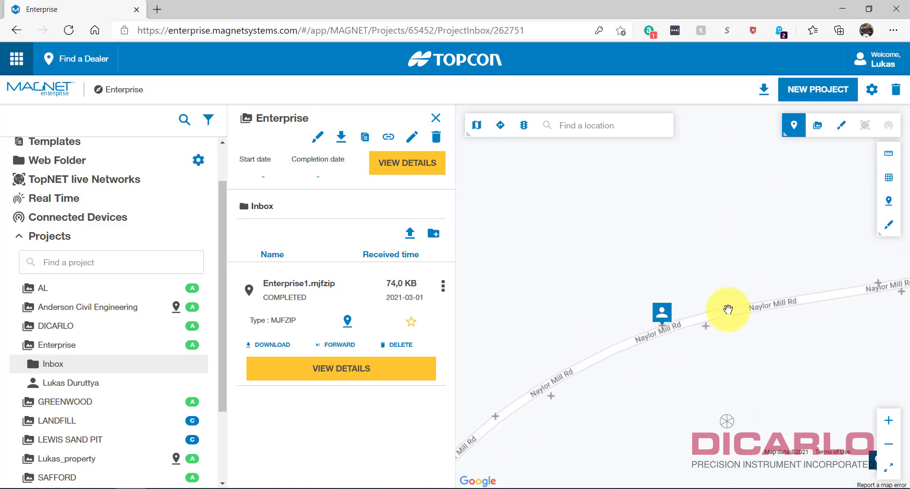
{"action": "left_click", "coordinate": [705, 326]}
{"action": "left_click", "coordinate": [783, 151]}
Inspect points 106, 105 and 111 further along the road, then download Enterprise1.mjfzip.
{"action": "mouse_move", "coordinate": [685, 369]}
{"action": "left_mouse_down"}
{"action": "mouse_move", "coordinate": [761, 292]}
{"action": "mouse_move", "coordinate": [664, 363]}
{"action": "mouse_move", "coordinate": [633, 368]}
{"action": "mouse_move", "coordinate": [721, 285]}
{"action": "mouse_move", "coordinate": [697, 308]}
{"action": "mouse_move", "coordinate": [664, 309]}
{"action": "left_mouse_up"}
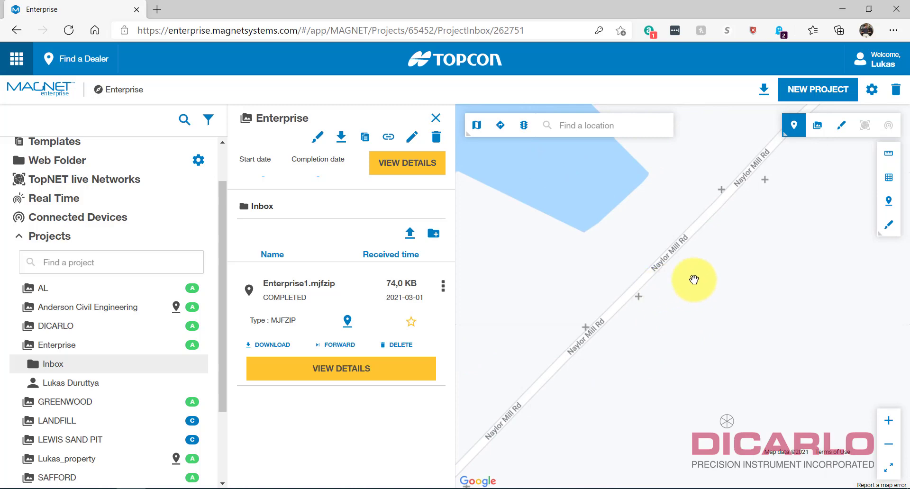
{"action": "mouse_move", "coordinate": [714, 263]}
{"action": "left_mouse_down"}
{"action": "mouse_move", "coordinate": [642, 321]}
{"action": "mouse_move", "coordinate": [721, 264]}
{"action": "mouse_move", "coordinate": [746, 276]}
{"action": "mouse_move", "coordinate": [632, 286]}
{"action": "mouse_move", "coordinate": [565, 267]}
{"action": "left_mouse_up"}
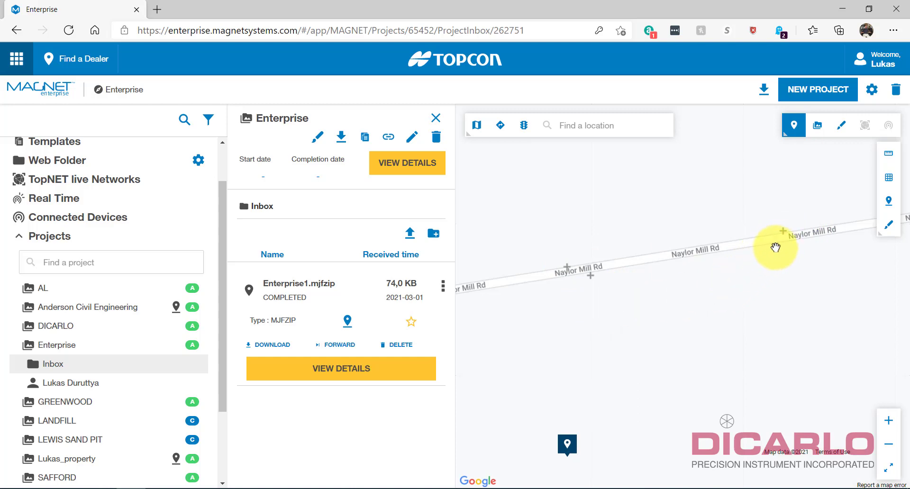
{"action": "left_click", "coordinate": [781, 234]}
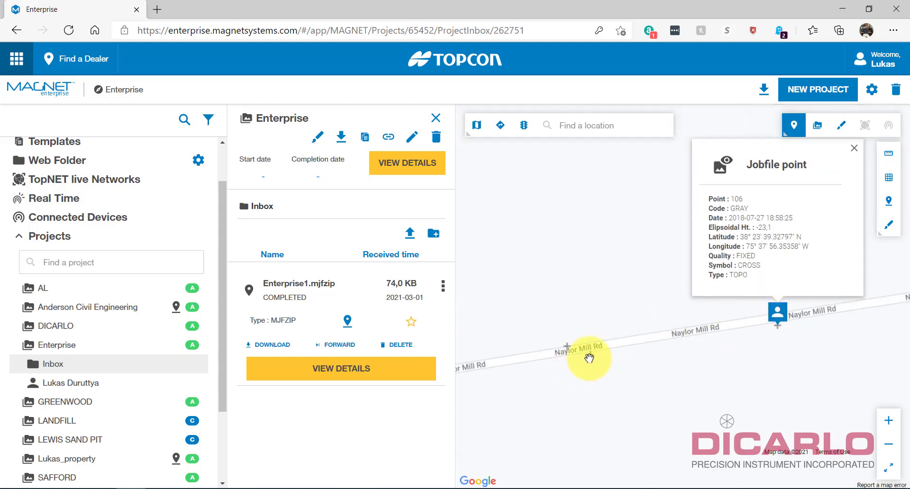
{"action": "left_click", "coordinate": [590, 354]}
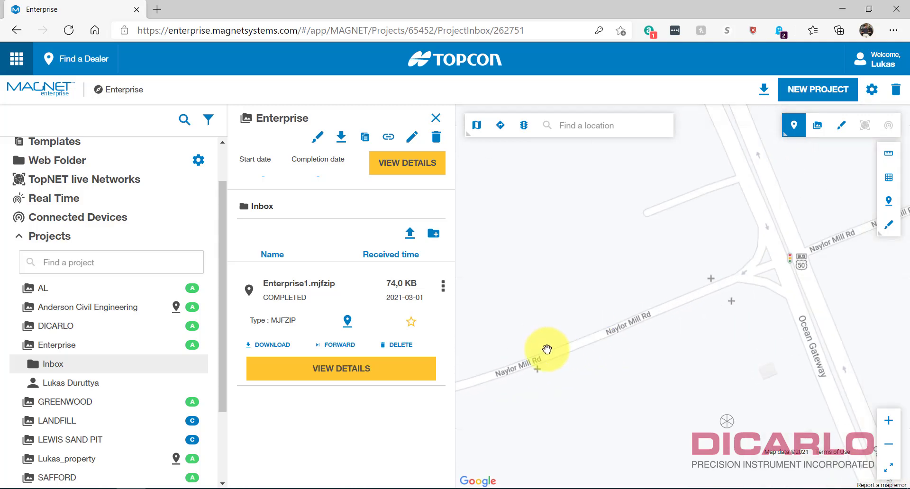
{"action": "left_click", "coordinate": [547, 351]}
{"action": "left_click", "coordinate": [653, 175]}
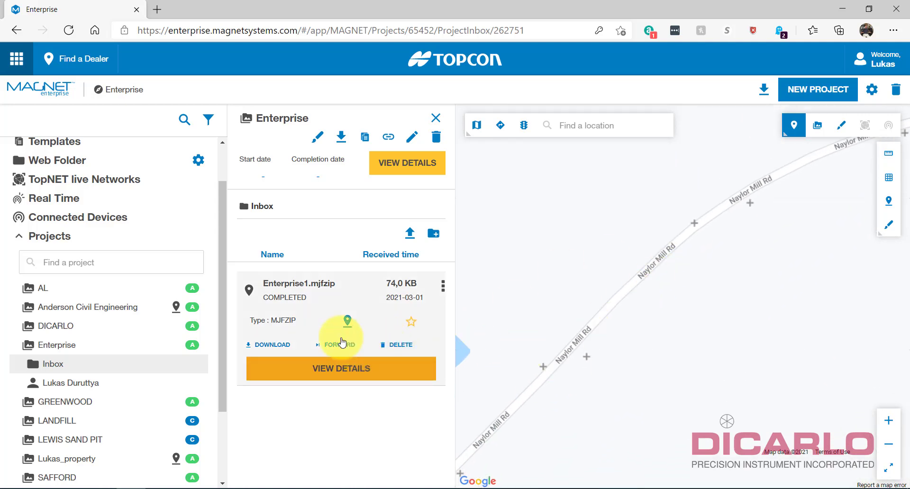
{"action": "left_click", "coordinate": [268, 347]}
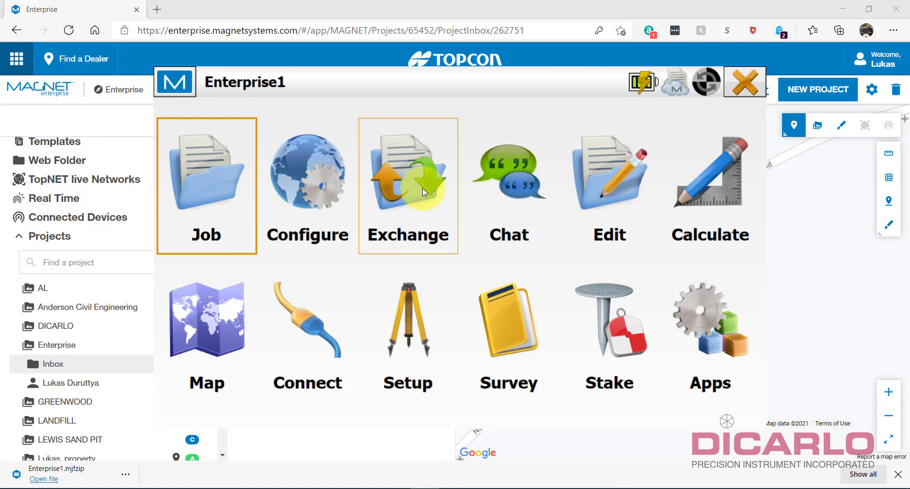
Export 22 points in Topcon Text Custom format, comma-delimited, to Enterprise1 with default coordinate system and units.
{"action": "left_click", "coordinate": [412, 183]}
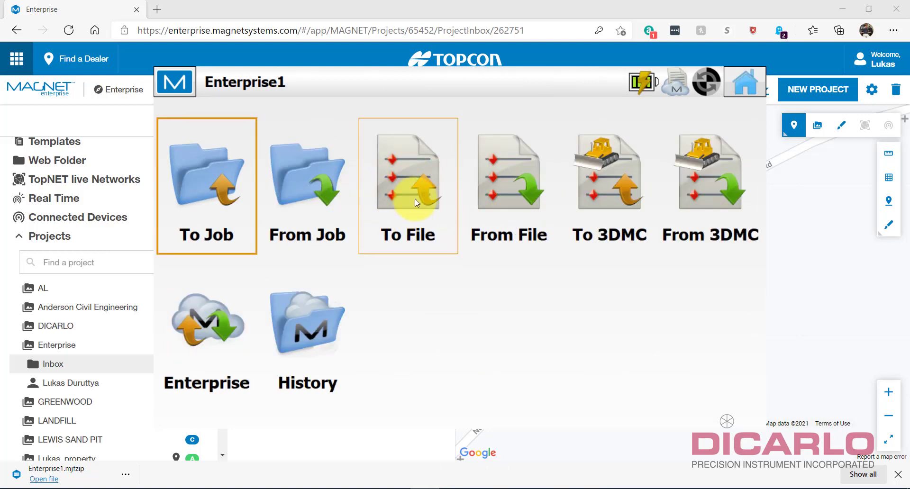
{"action": "left_click", "coordinate": [398, 189]}
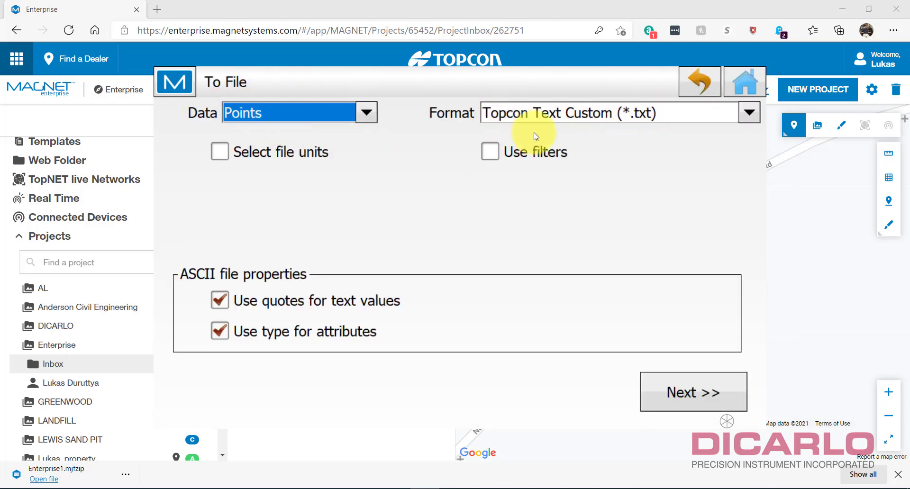
{"action": "left_click", "coordinate": [692, 389]}
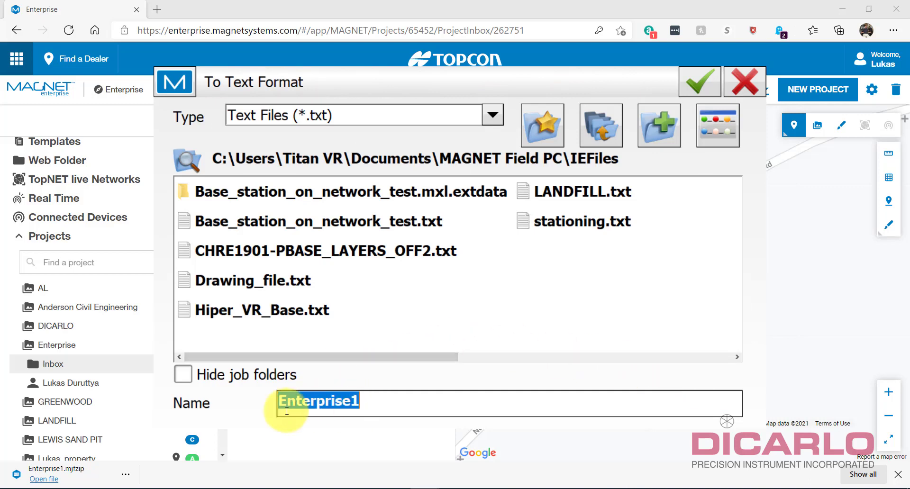
{"action": "left_click", "coordinate": [699, 81]}
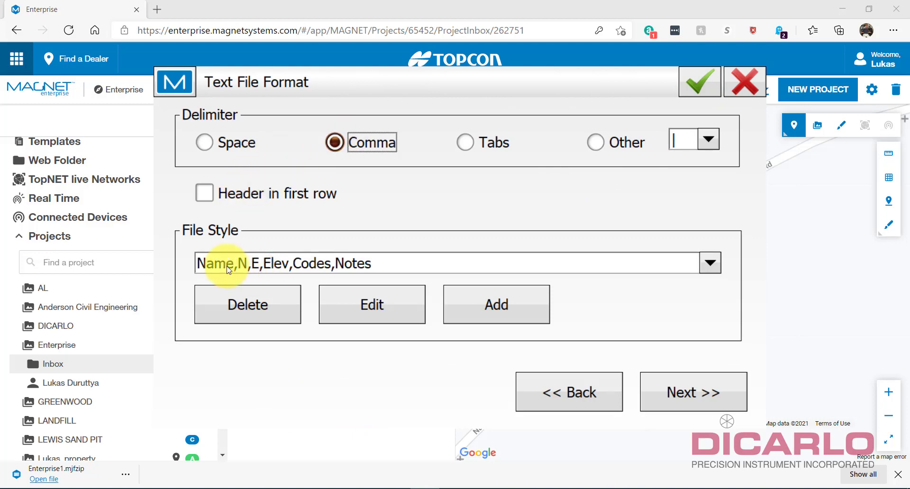
{"action": "left_click", "coordinate": [684, 392]}
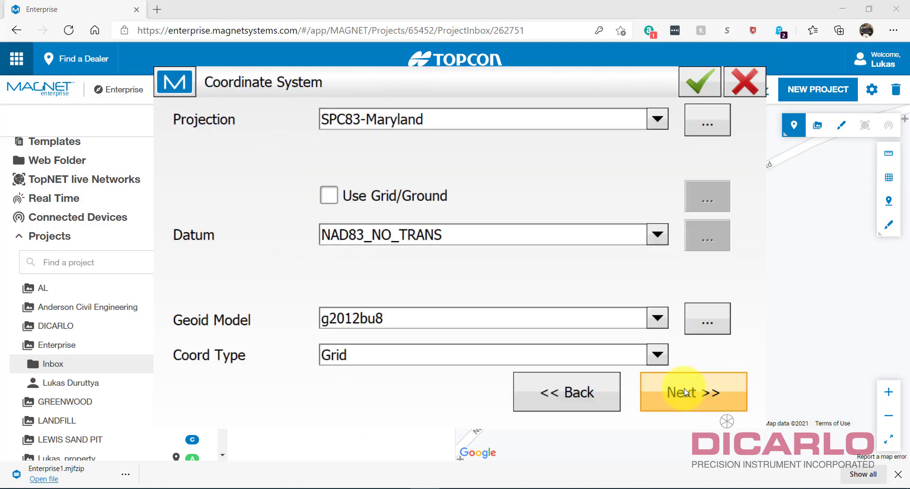
{"action": "left_click", "coordinate": [685, 394]}
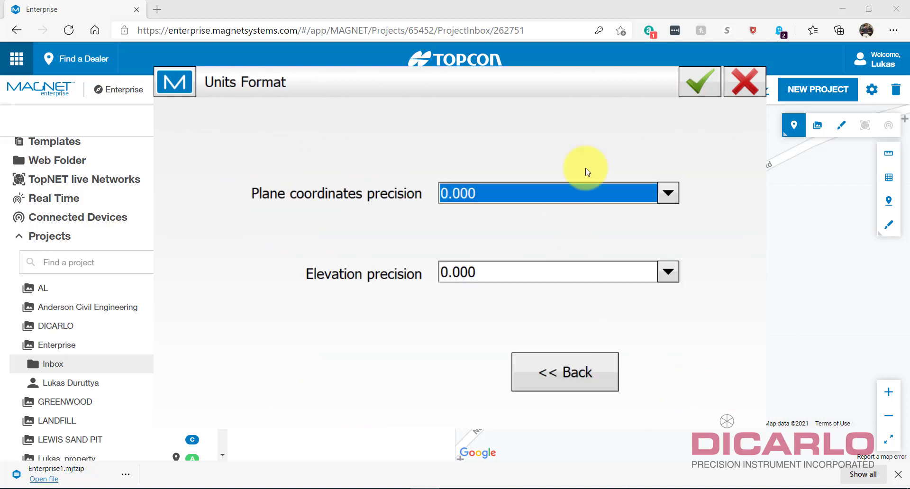
{"action": "left_click", "coordinate": [696, 83]}
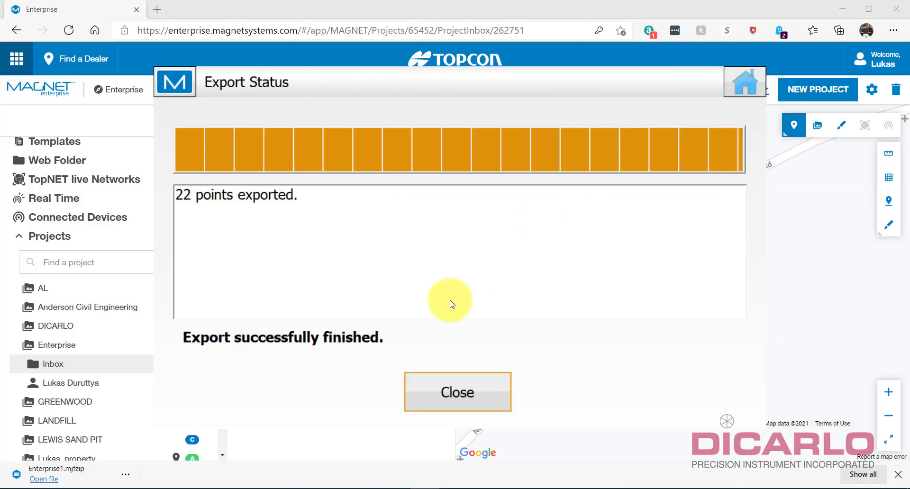
{"action": "left_click", "coordinate": [450, 394]}
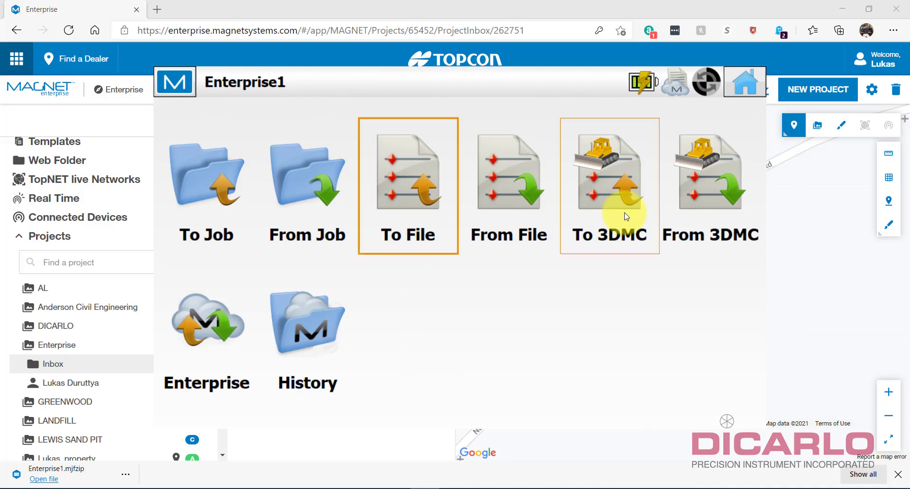
Open the Enterprise cloud file browser and choose to upload files from the device.
{"action": "mouse_move", "coordinate": [551, 92]}
{"action": "left_mouse_down"}
{"action": "mouse_move", "coordinate": [501, 91]}
{"action": "mouse_move", "coordinate": [583, 75]}
{"action": "mouse_move", "coordinate": [560, 86]}
{"action": "left_mouse_up"}
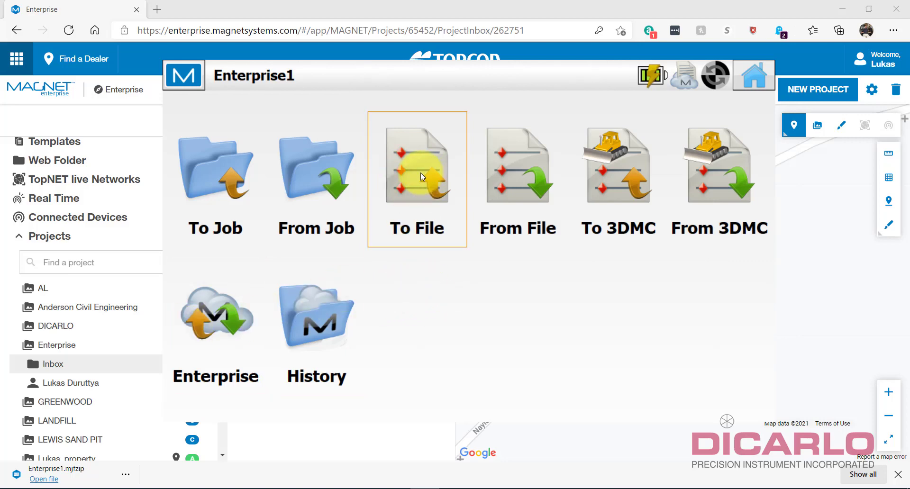
{"action": "left_click", "coordinate": [213, 325]}
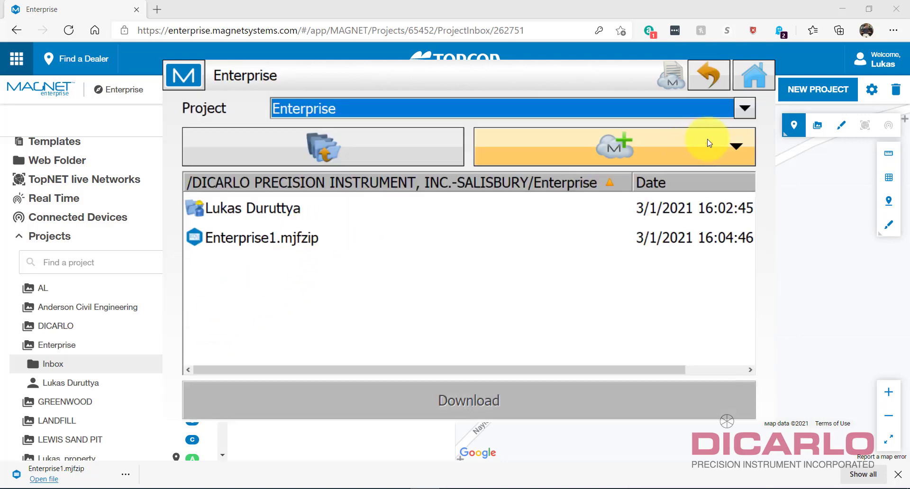
{"action": "left_click", "coordinate": [734, 145]}
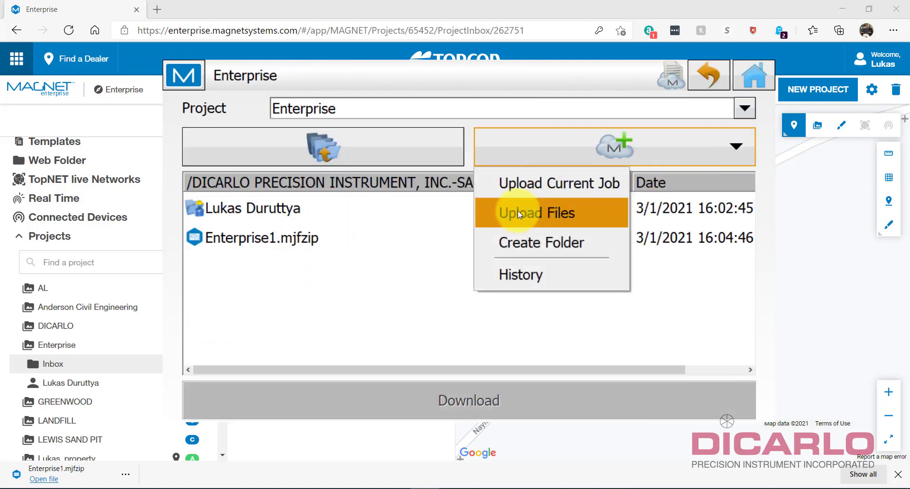
{"action": "left_click", "coordinate": [565, 215]}
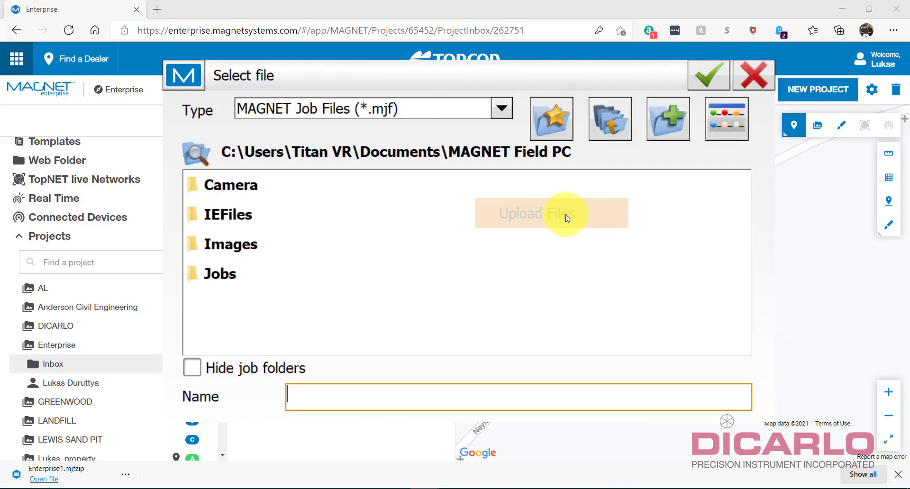
Pick Enterprise1.txt from IEFiles with All Files type and upload it to the Enterprise project.
{"action": "left_click", "coordinate": [224, 217]}
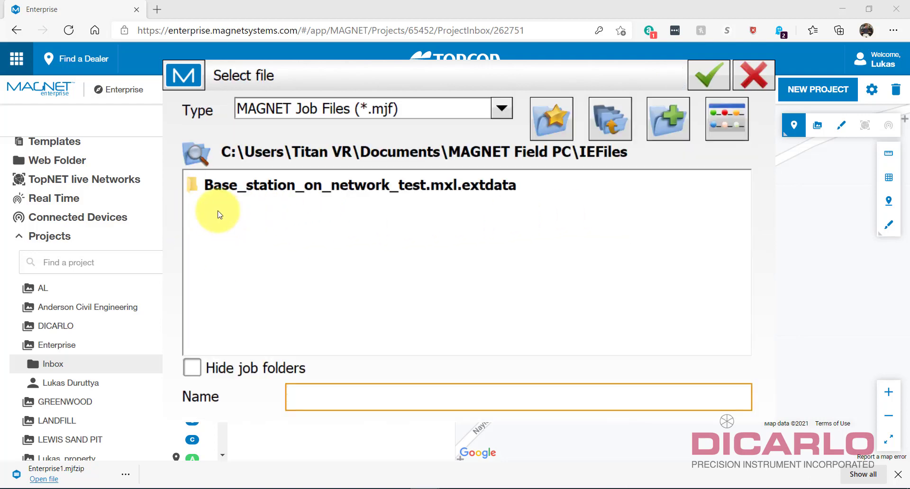
{"action": "left_click", "coordinate": [503, 110]}
{"action": "left_click", "coordinate": [310, 176]}
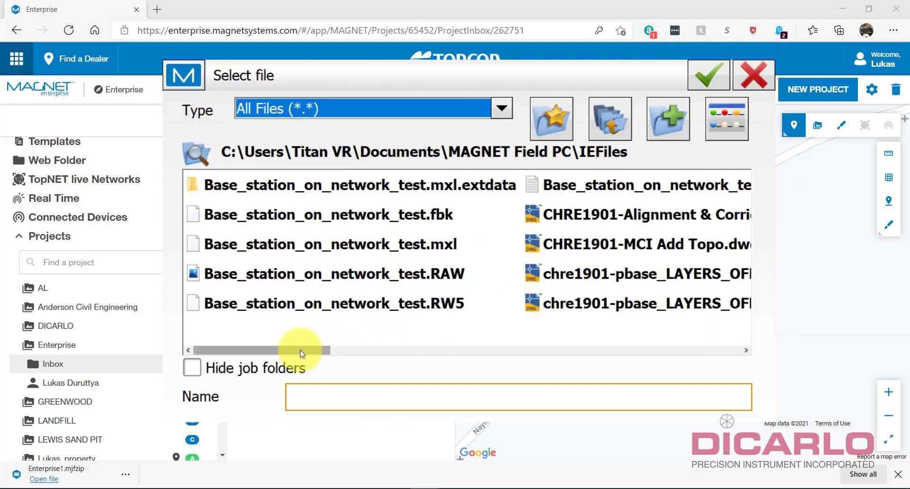
{"action": "left_click_drag", "start_coordinate": [300, 350], "coordinate": [433, 350]}
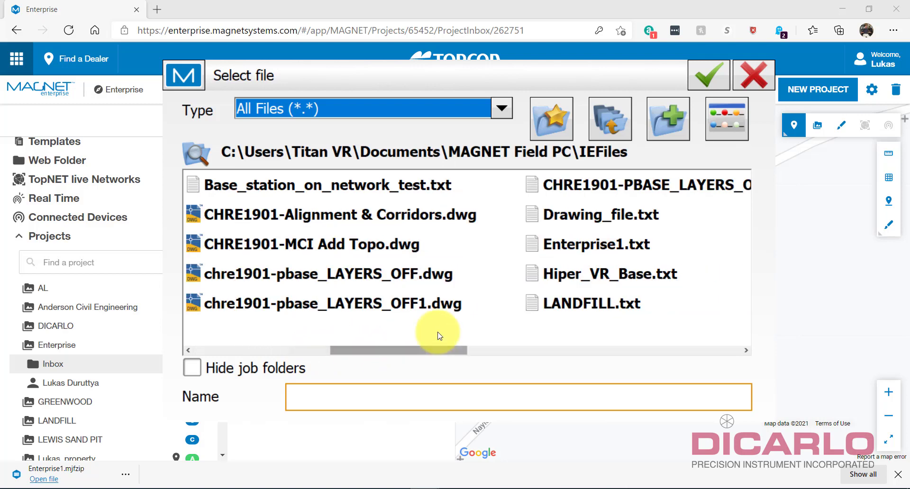
{"action": "left_click", "coordinate": [607, 243]}
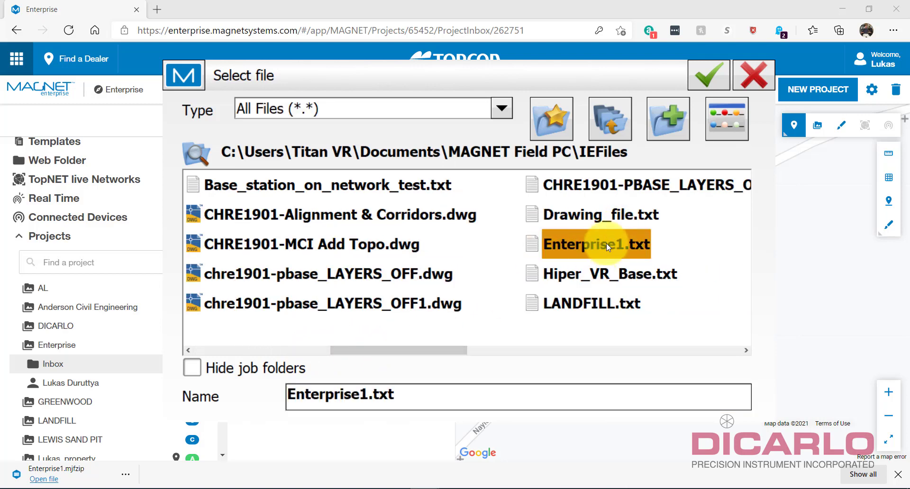
{"action": "left_click", "coordinate": [700, 86]}
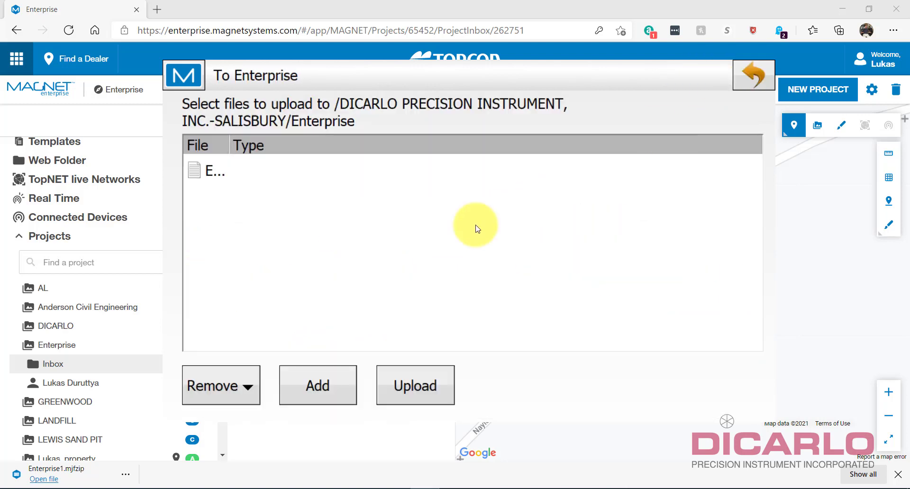
{"action": "double_click", "coordinate": [240, 145]}
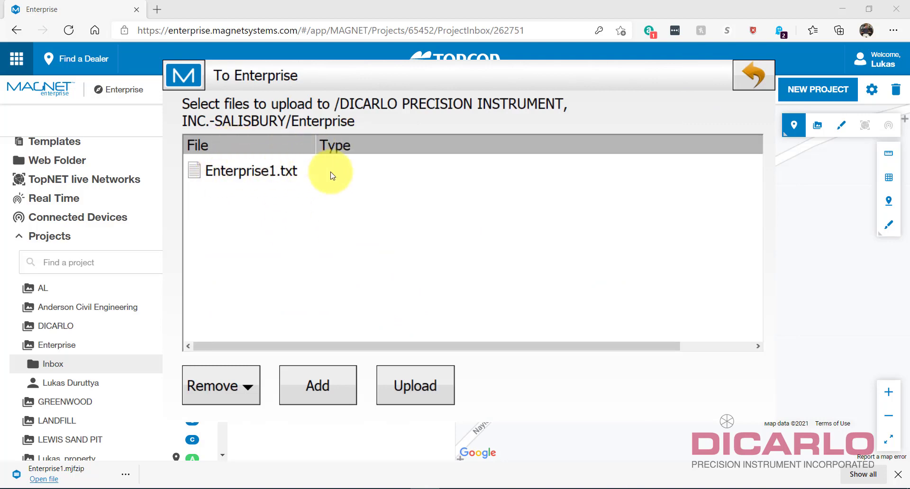
{"action": "left_click", "coordinate": [412, 387]}
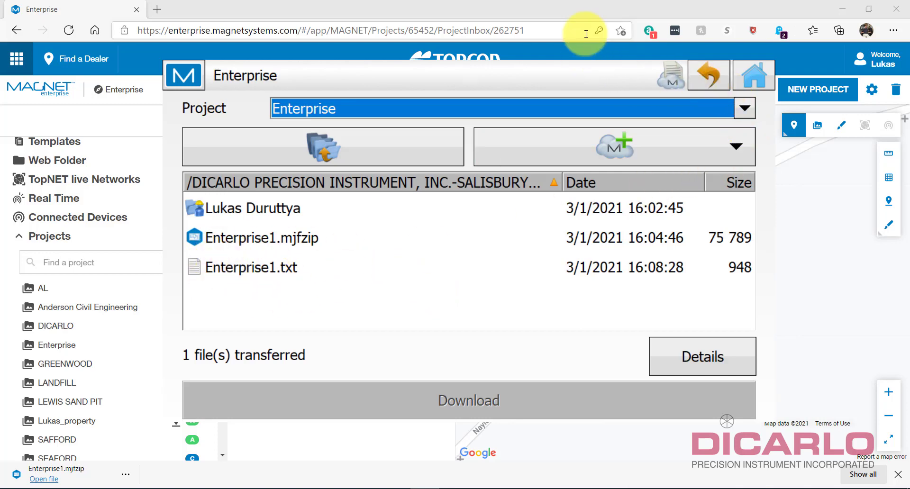
Download Enterprise1.txt from the Enterprise project Inbox in the browser.
{"action": "left_click", "coordinate": [583, 10]}
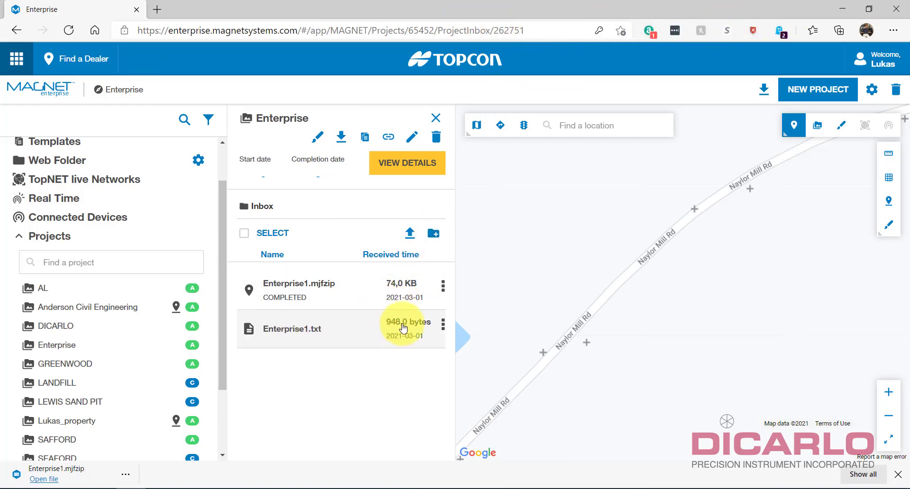
{"action": "left_click", "coordinate": [333, 328]}
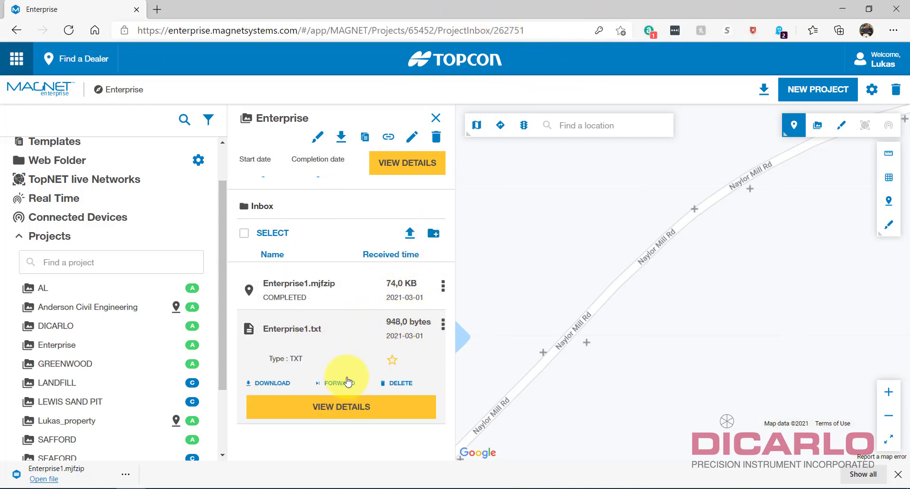
{"action": "left_click", "coordinate": [268, 384]}
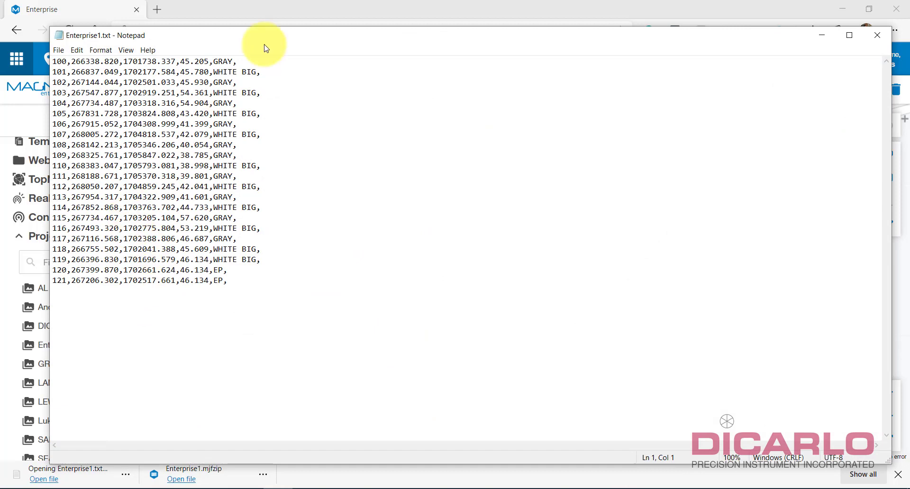
Review points 100–121 in Enterprise1.txt in Notepad, then bring back and maximize the Enterprise page.
{"action": "left_click_drag", "start_coordinate": [310, 37], "coordinate": [357, 52]}
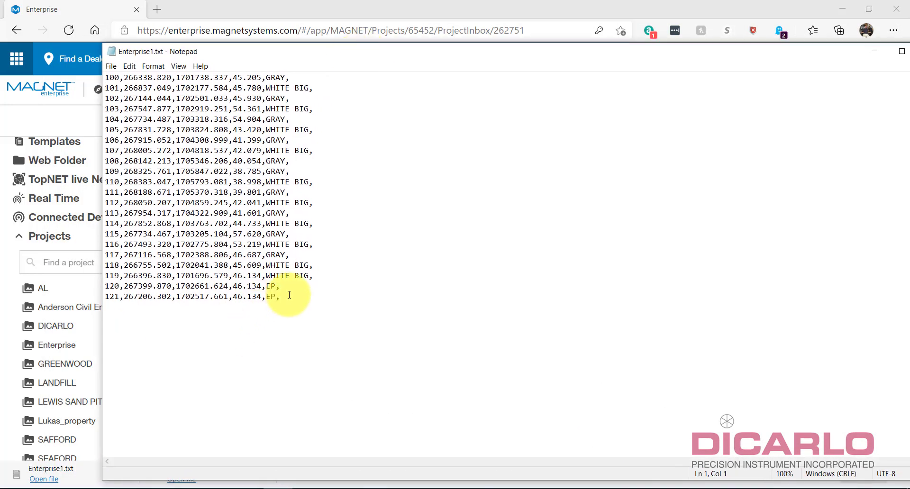
{"action": "left_click_drag", "start_coordinate": [105, 288], "coordinate": [280, 297]}
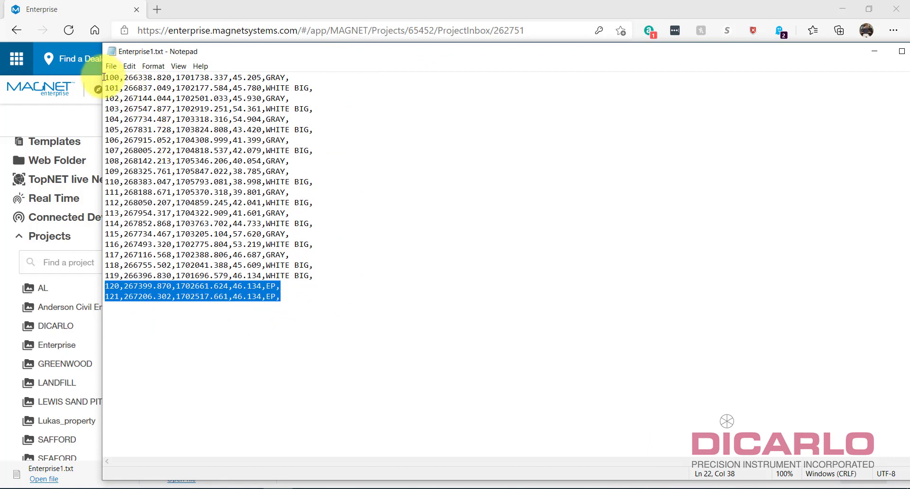
{"action": "left_click_drag", "start_coordinate": [105, 77], "coordinate": [362, 308]}
{"action": "left_click", "coordinate": [351, 316]}
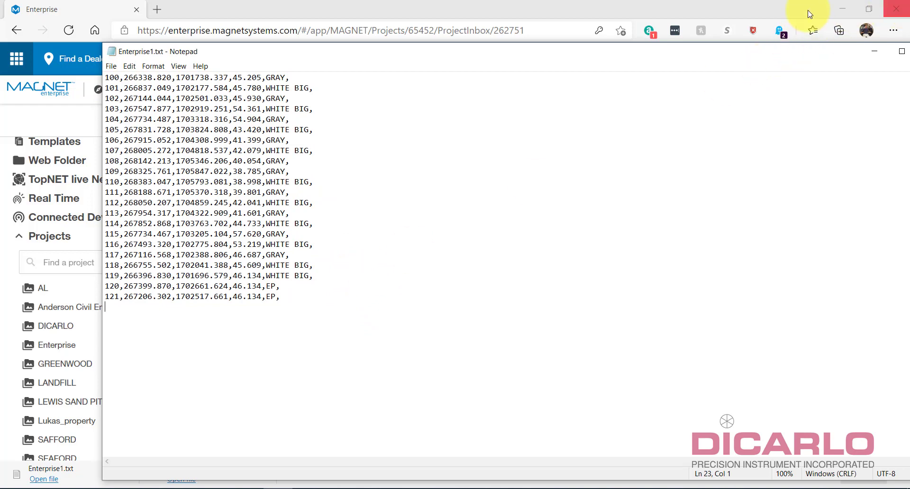
{"action": "double_click", "coordinate": [702, 18]}
{"action": "left_click_drag", "start_coordinate": [702, 18], "coordinate": [843, 4]}
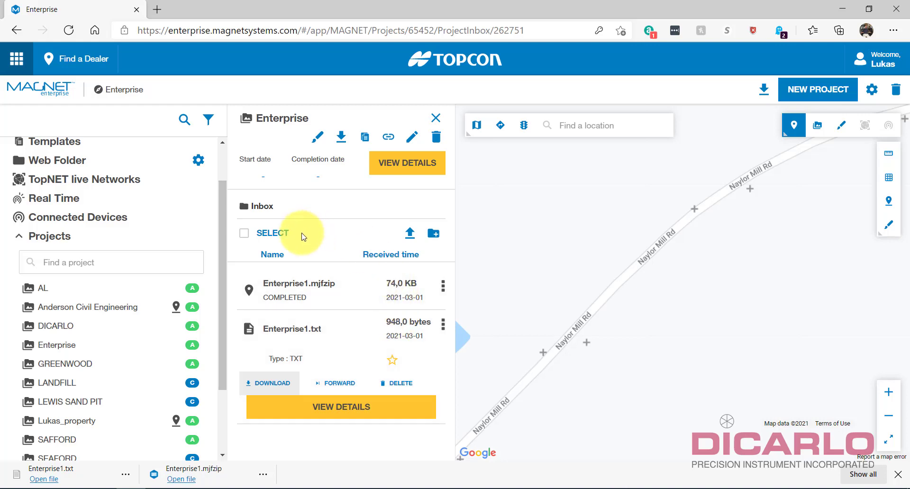
Expand the Enterprise project's Inbox, open the web upload panel, then switch back to MAGNET Field PC.
{"action": "left_click", "coordinate": [56, 345]}
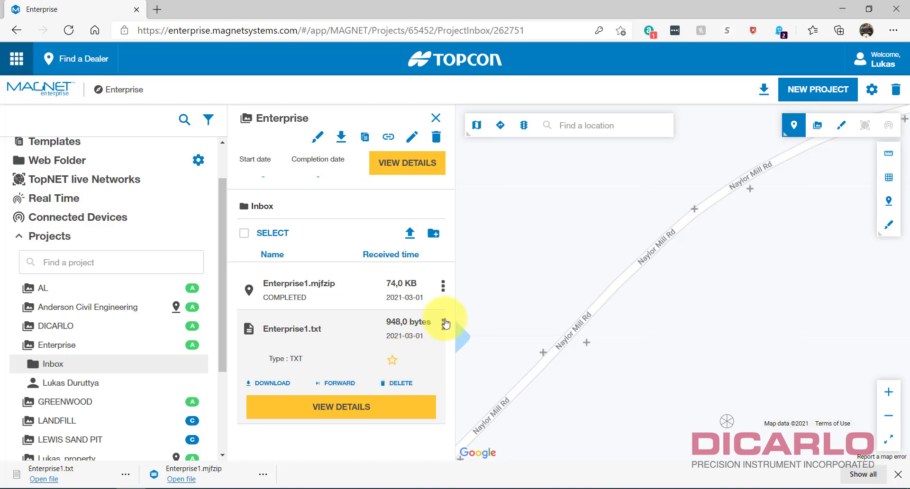
{"action": "left_click", "coordinate": [411, 234]}
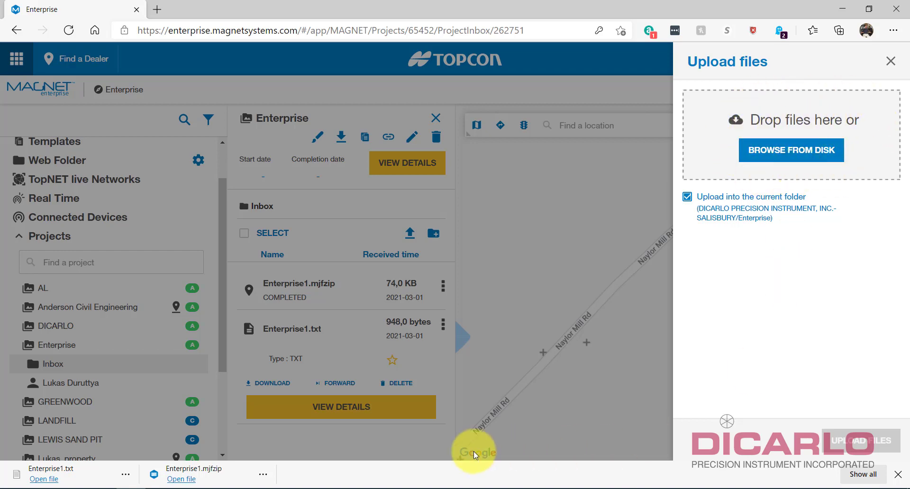
{"action": "left_click", "coordinate": [417, 488]}
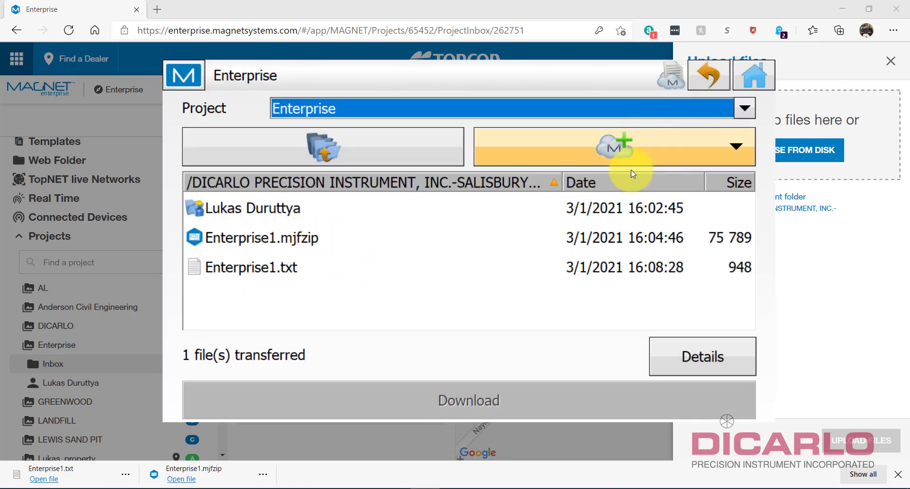
Check Enterprise1.txt and Enterprise1.mjfzip in the cloud file list, then return to the job's main menu.
{"action": "left_click", "coordinate": [246, 270]}
{"action": "left_click", "coordinate": [288, 237]}
{"action": "left_click", "coordinate": [282, 269]}
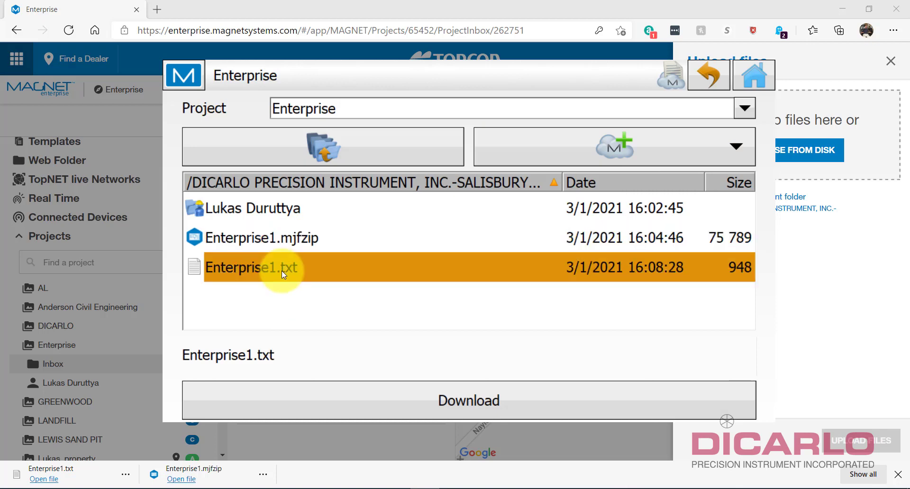
{"action": "left_click", "coordinate": [284, 238]}
{"action": "left_click", "coordinate": [280, 269]}
{"action": "left_click", "coordinate": [286, 241]}
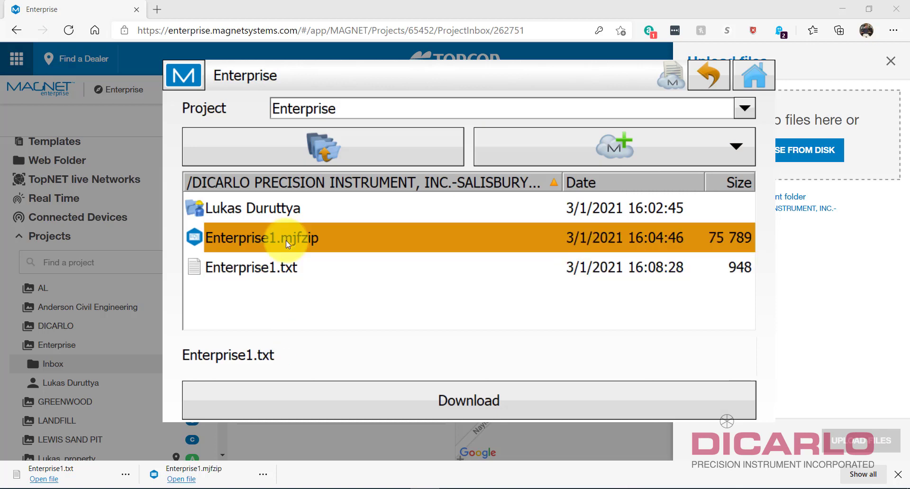
{"action": "left_click", "coordinate": [285, 268]}
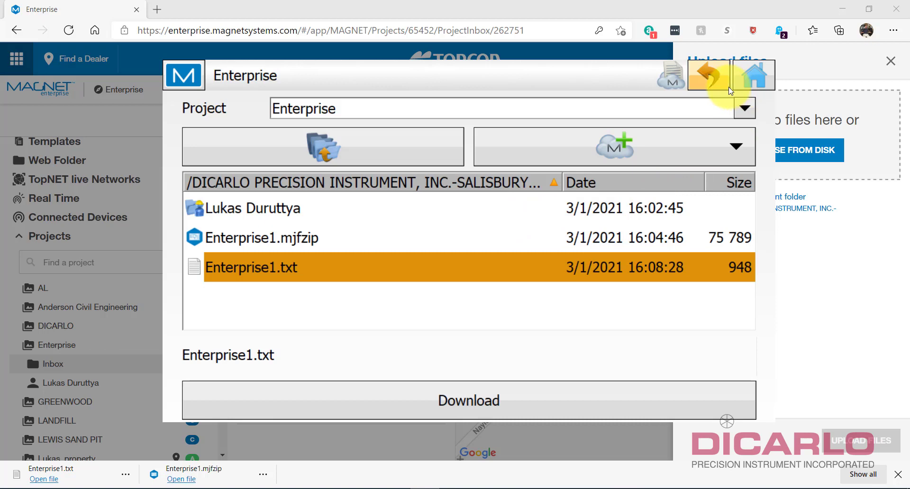
{"action": "left_click", "coordinate": [756, 76]}
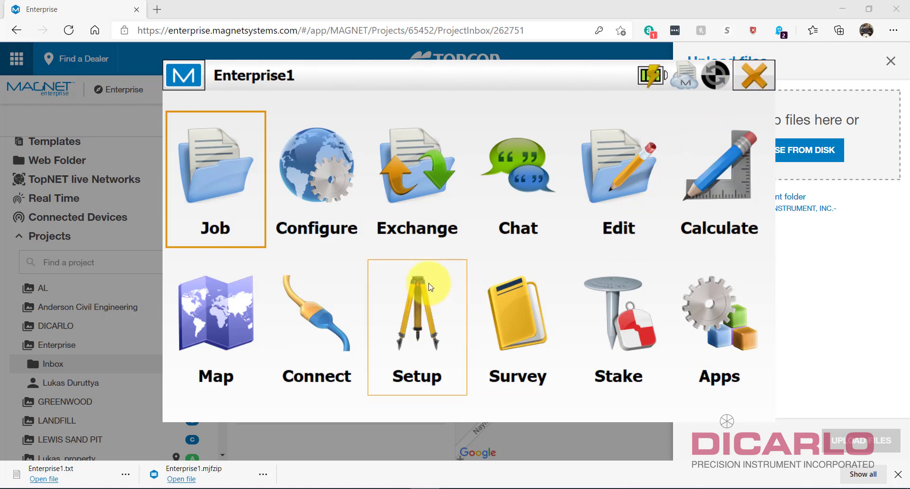
Exit MAGNET Field PC, confirming Yes, then close the browser's Upload files panel.
{"action": "left_click", "coordinate": [754, 76]}
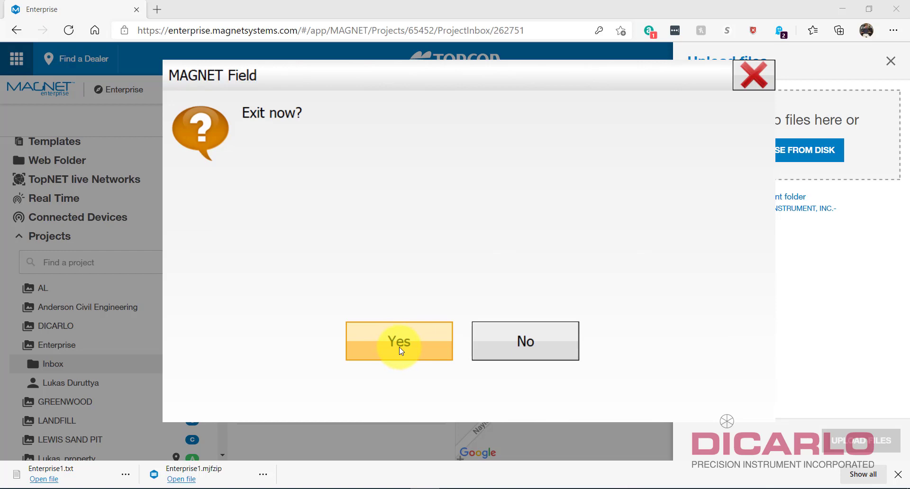
{"action": "left_click", "coordinate": [399, 349]}
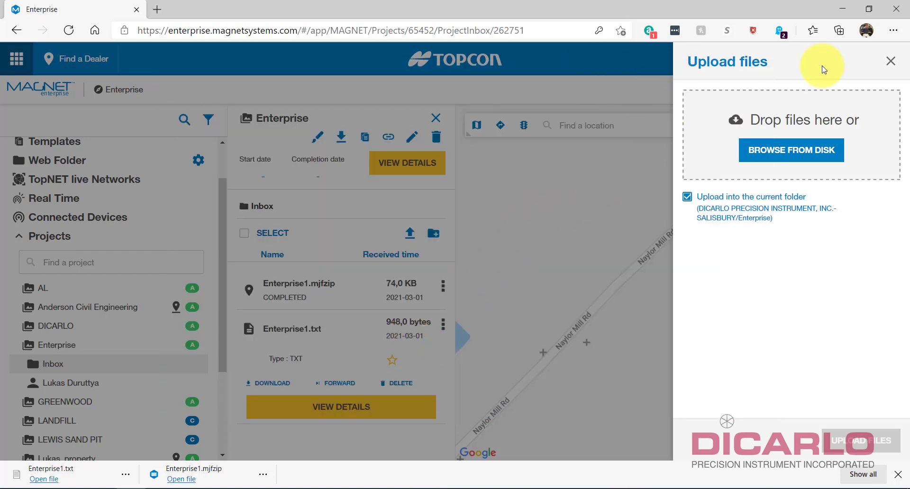
{"action": "left_click", "coordinate": [890, 61]}
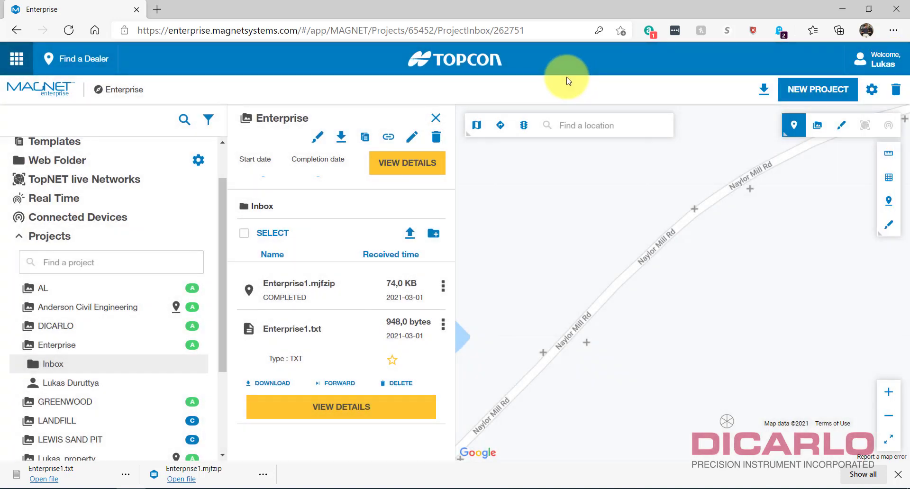